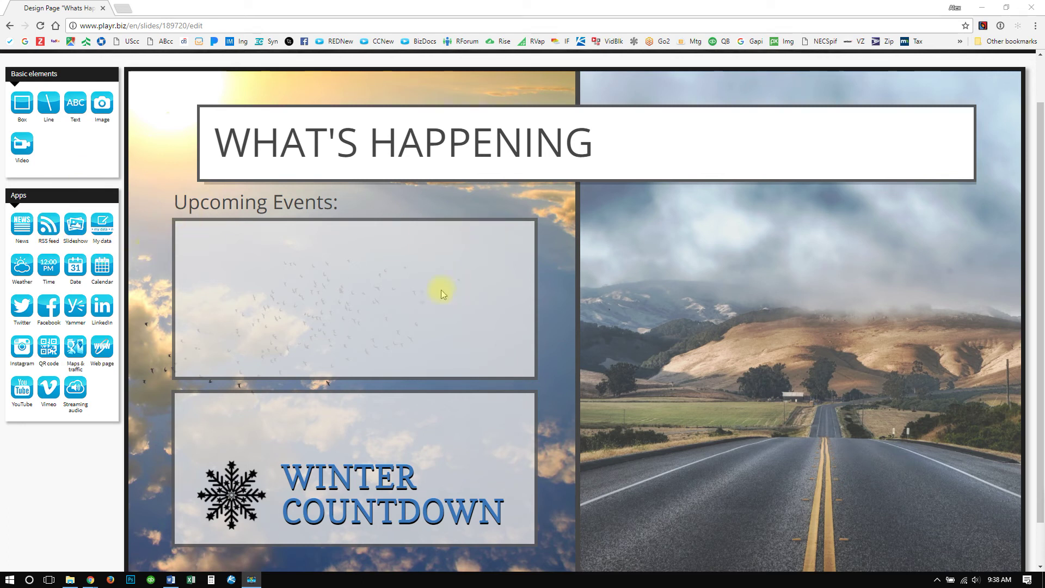
# Select the WHAT'S HAPPENING header box on the slide.
pyautogui.scroll(-1, 440, 290)
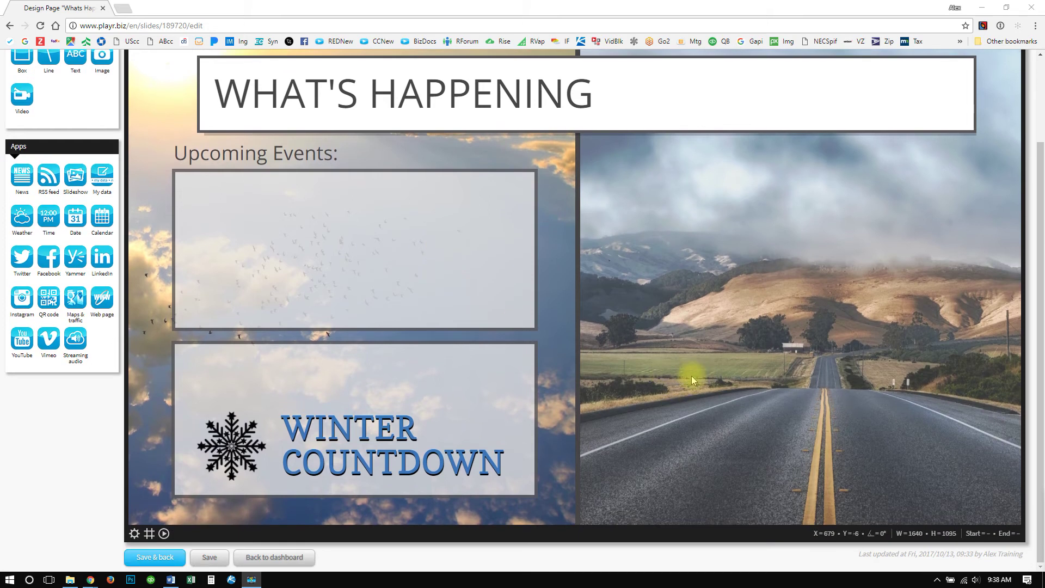
pyautogui.scroll(1, 691, 375)
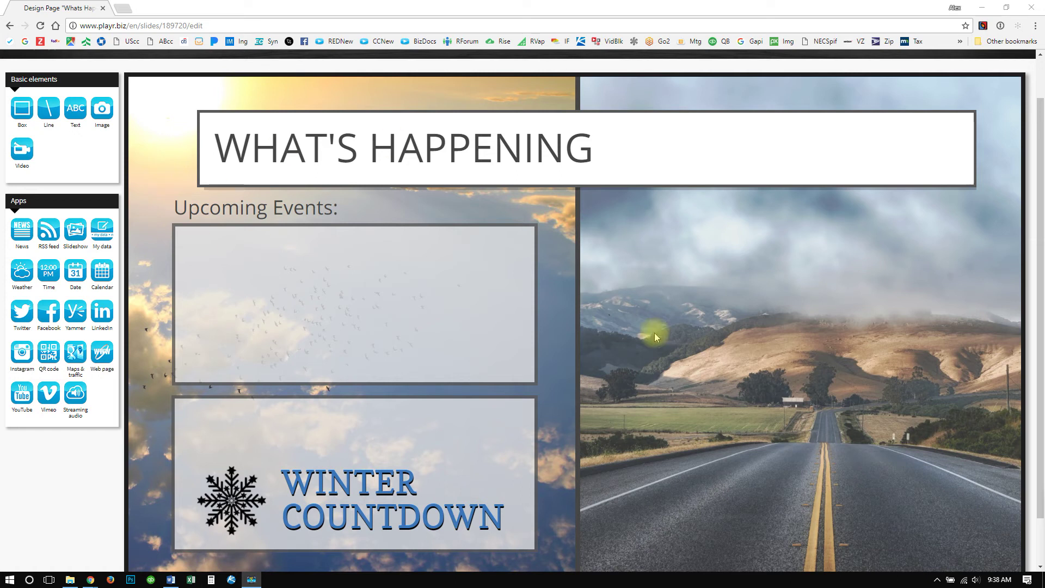
pyautogui.click(509, 170)
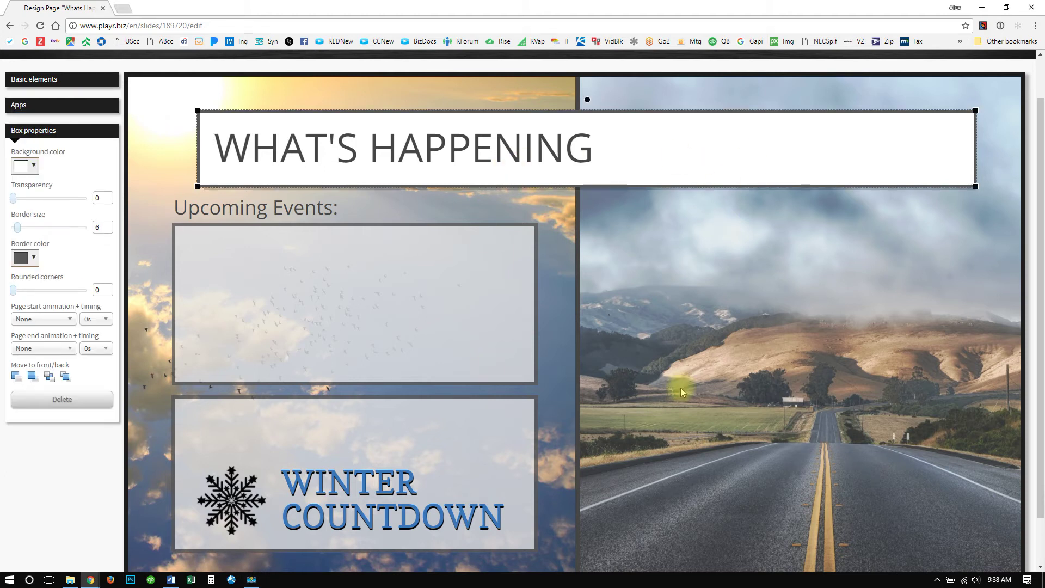
# Place a Maps & traffic app on the lower right of the slide.
pyautogui.scroll(-1, 681, 384)
pyautogui.scroll(1, 670, 394)
pyautogui.click(25, 107)
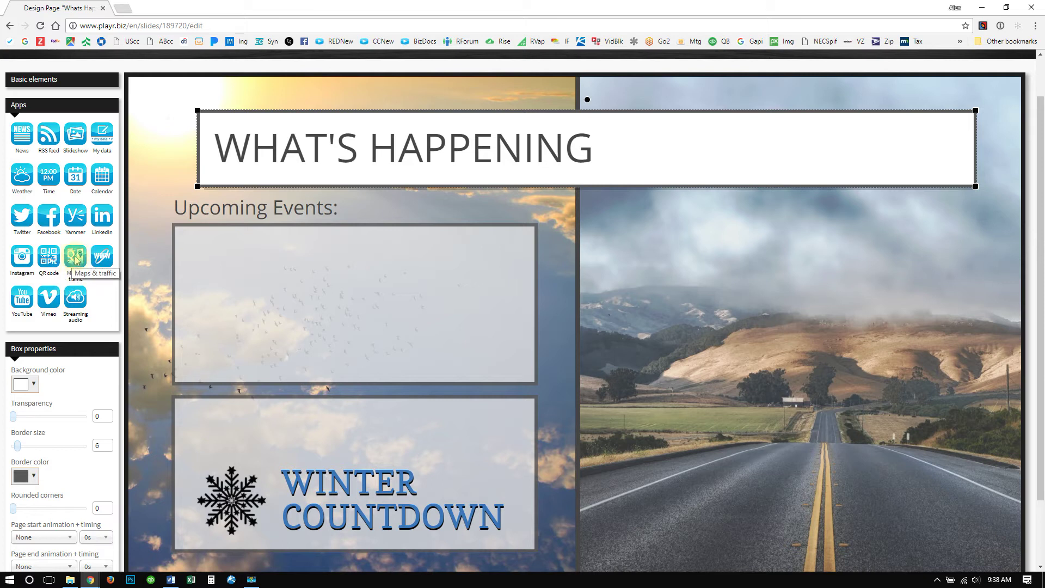
pyautogui.moveTo(77, 268); pyautogui.dragTo(763, 329)
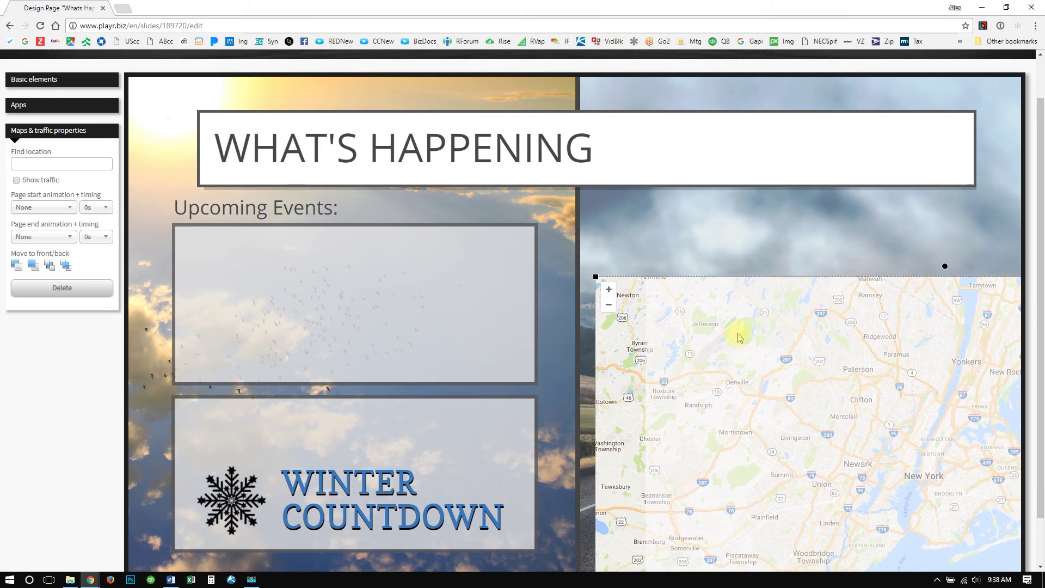
# Resize the map box to 555 × 515 and fit it within the road photo panel.
pyautogui.scroll(-1, 732, 327)
pyautogui.moveTo(585, 216); pyautogui.dragTo(789, 308)
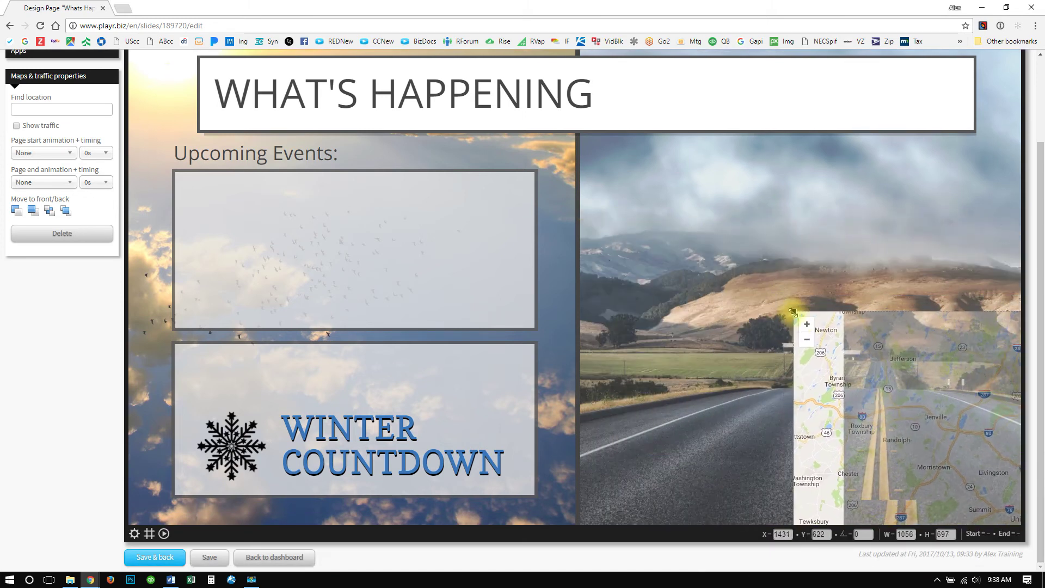
pyautogui.moveTo(889, 365); pyautogui.dragTo(696, 283)
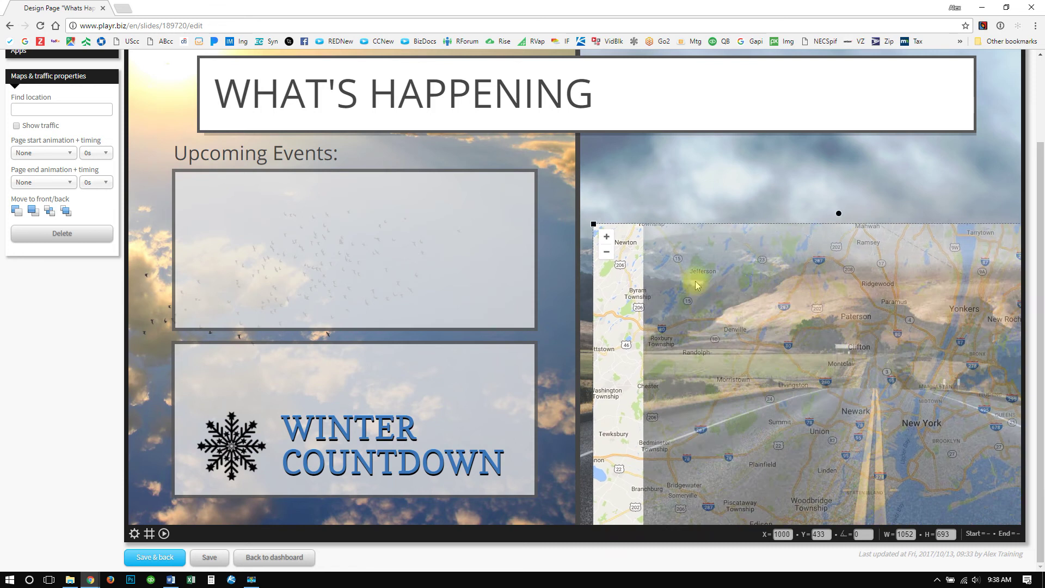
pyautogui.moveTo(568, 183); pyautogui.dragTo(687, 267)
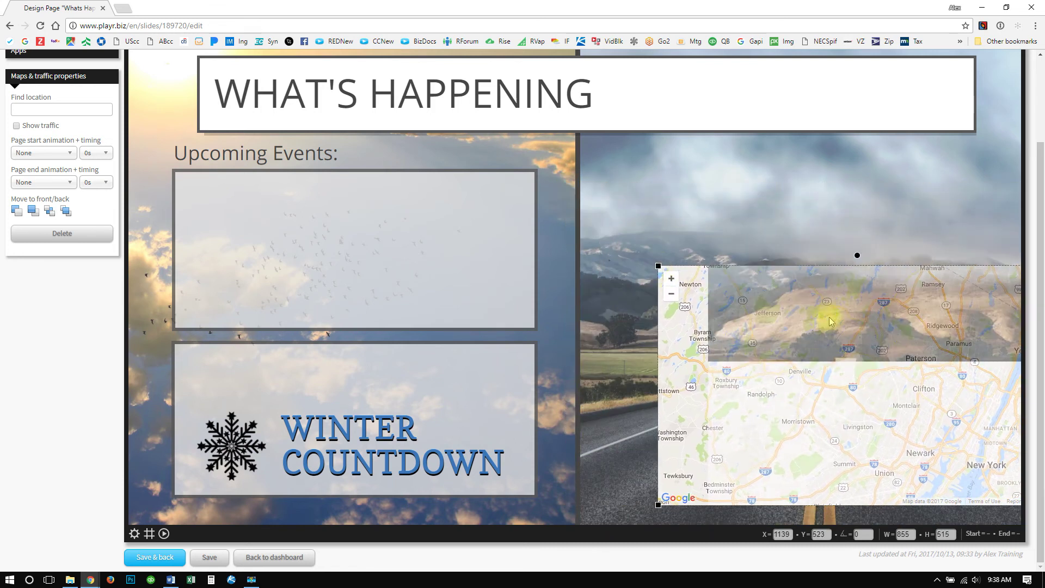
pyautogui.moveTo(812, 403)
pyautogui.mouseDown()
pyautogui.moveTo(758, 408)
pyautogui.moveTo(801, 412)
pyautogui.mouseUp()
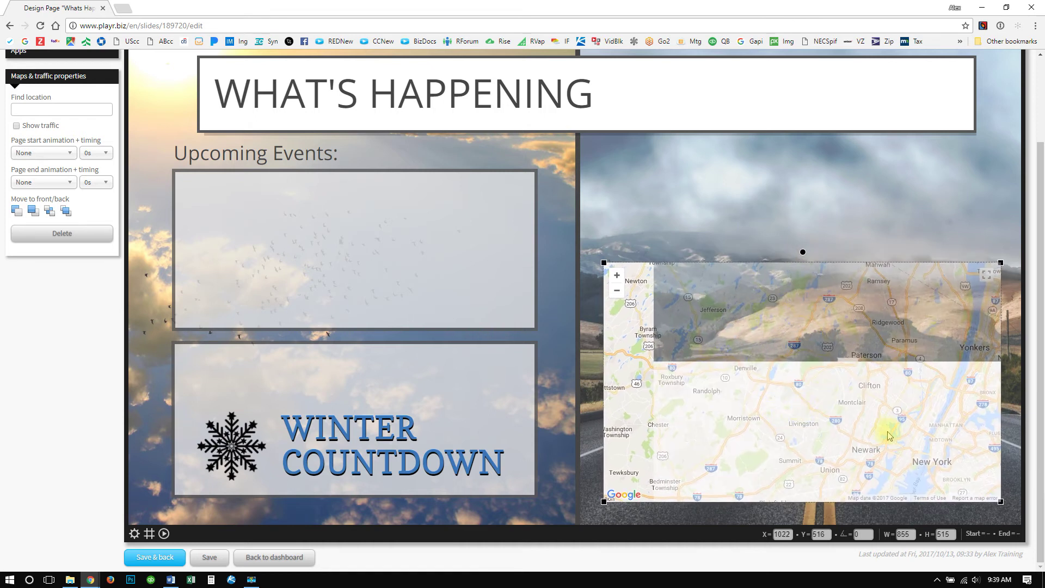
# Set the map location to Minneapolis, Minnesota.
pyautogui.click(78, 110)
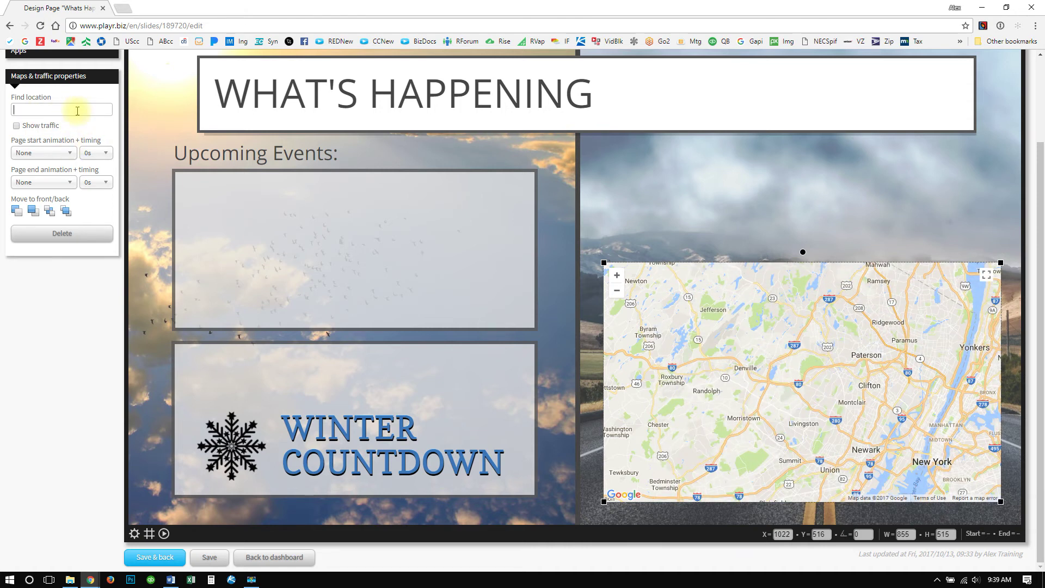
pyautogui.write('minneapolis')
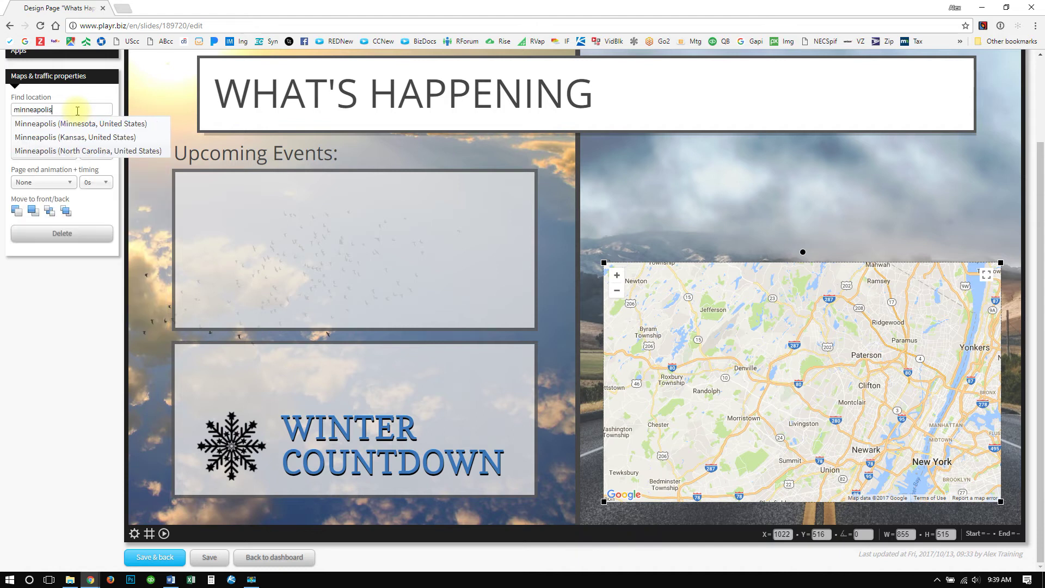
pyautogui.click(99, 124)
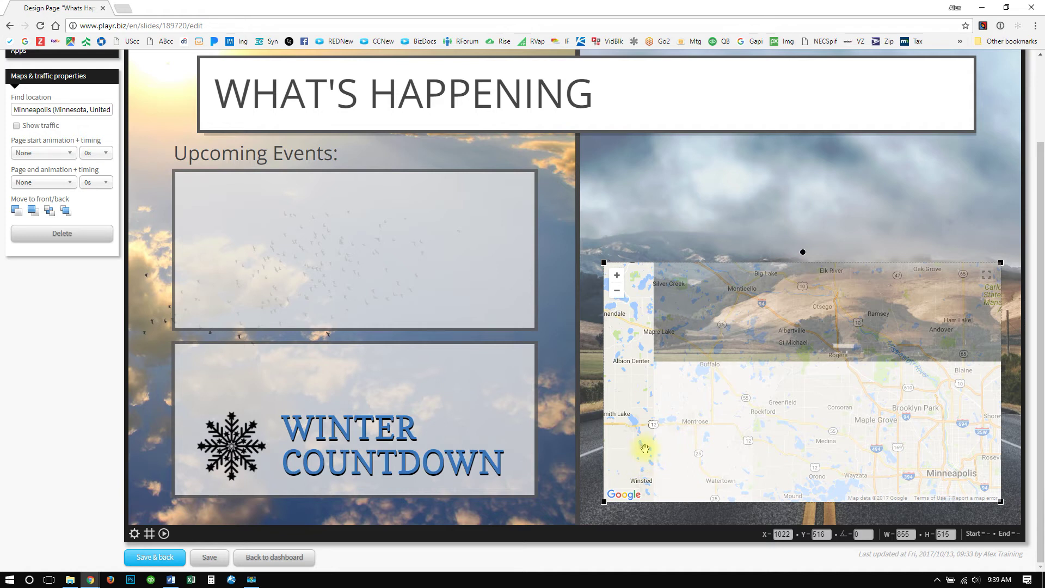
# Zoom the map two levels onto downtown Minneapolis and turn on live traffic.
pyautogui.moveTo(642, 447); pyautogui.dragTo(501, 355)
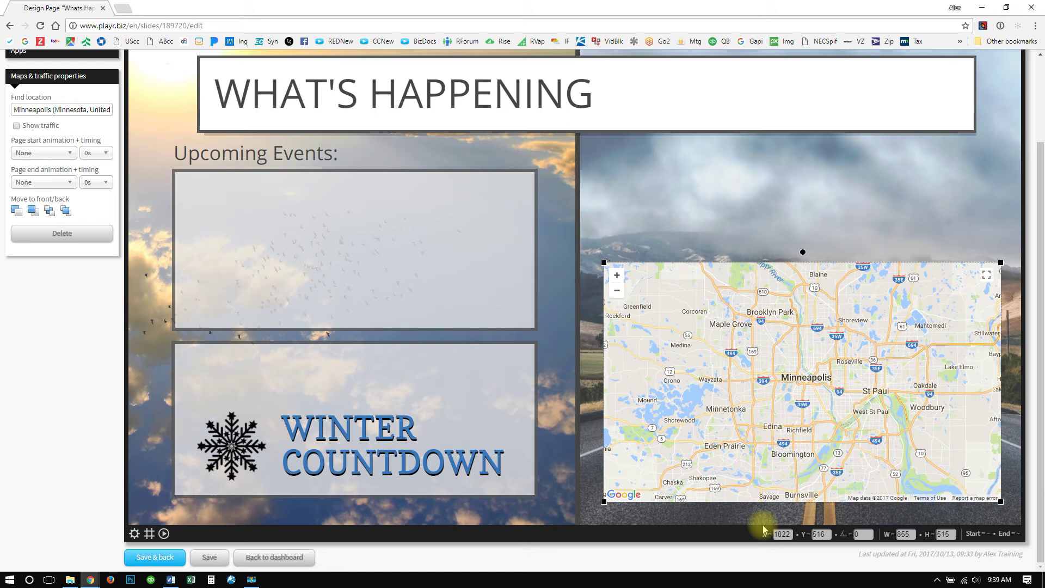
pyautogui.click(614, 282)
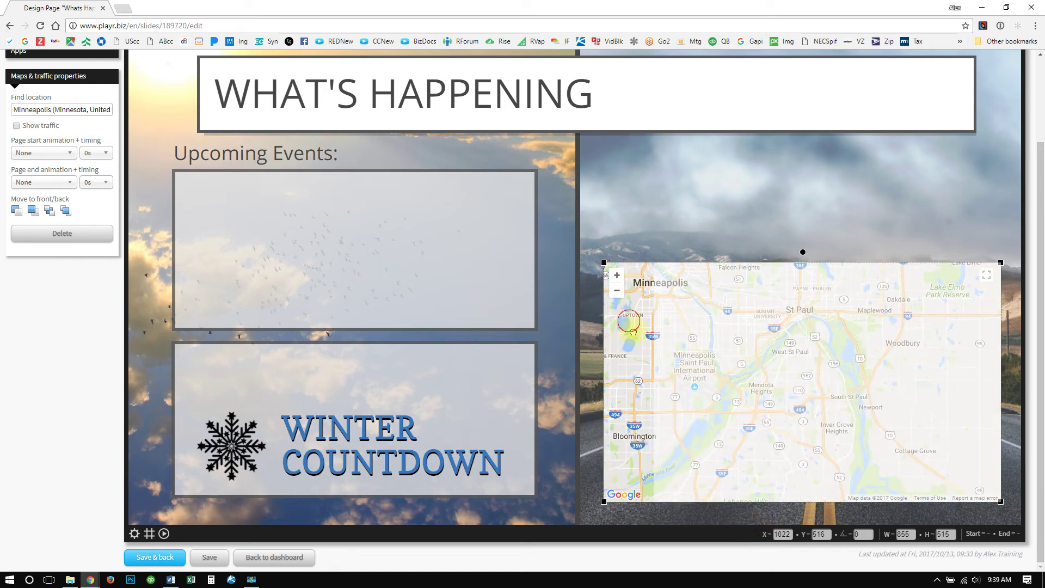
pyautogui.moveTo(630, 317); pyautogui.dragTo(738, 420)
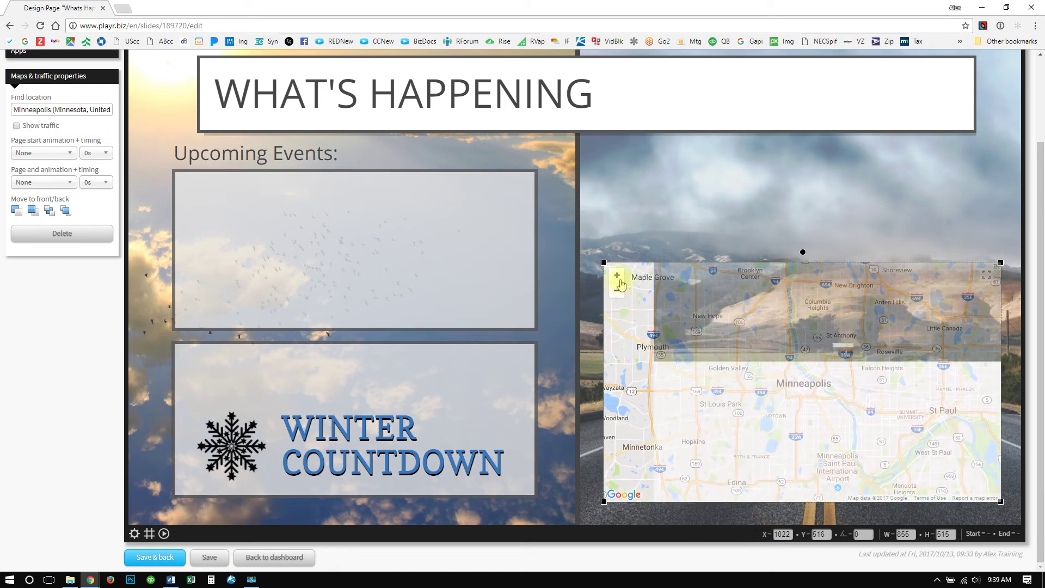
pyautogui.click(617, 275)
pyautogui.moveTo(626, 350); pyautogui.dragTo(777, 419)
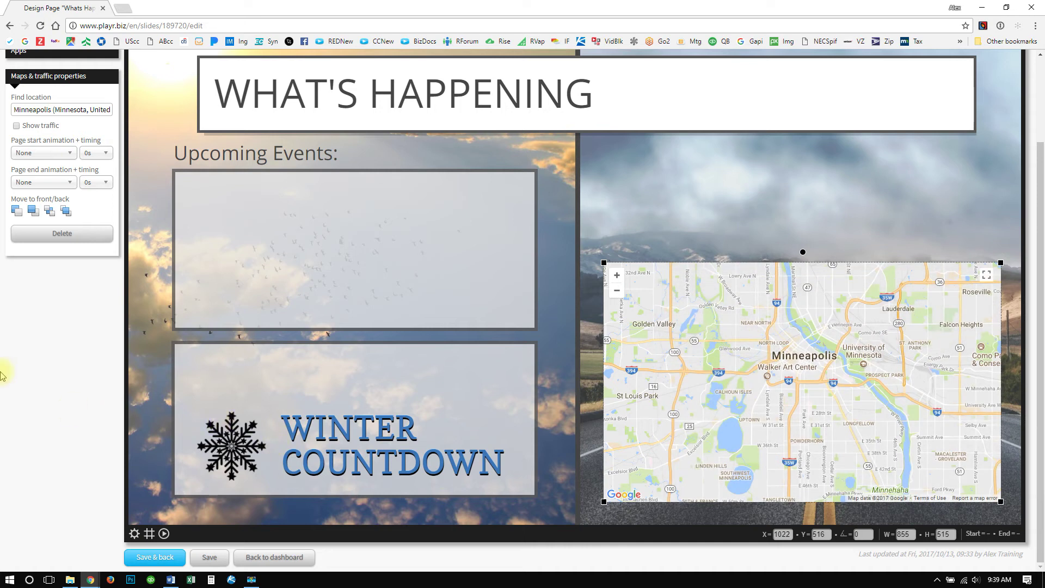
pyautogui.click(17, 126)
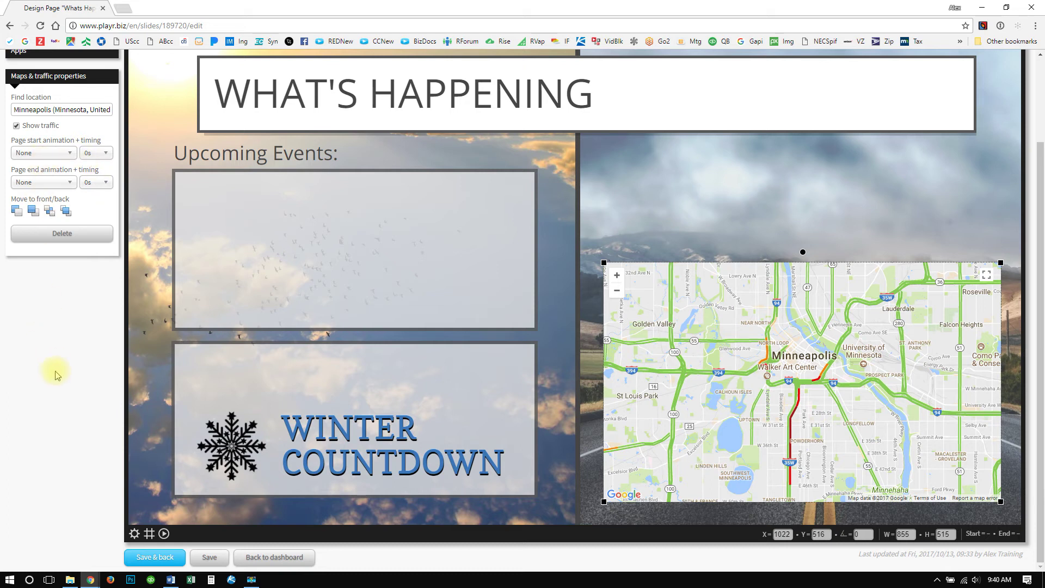
# Nudge the map box to X 1031, Y 542 and bring back the apps list.
pyautogui.scroll(2, 54, 370)
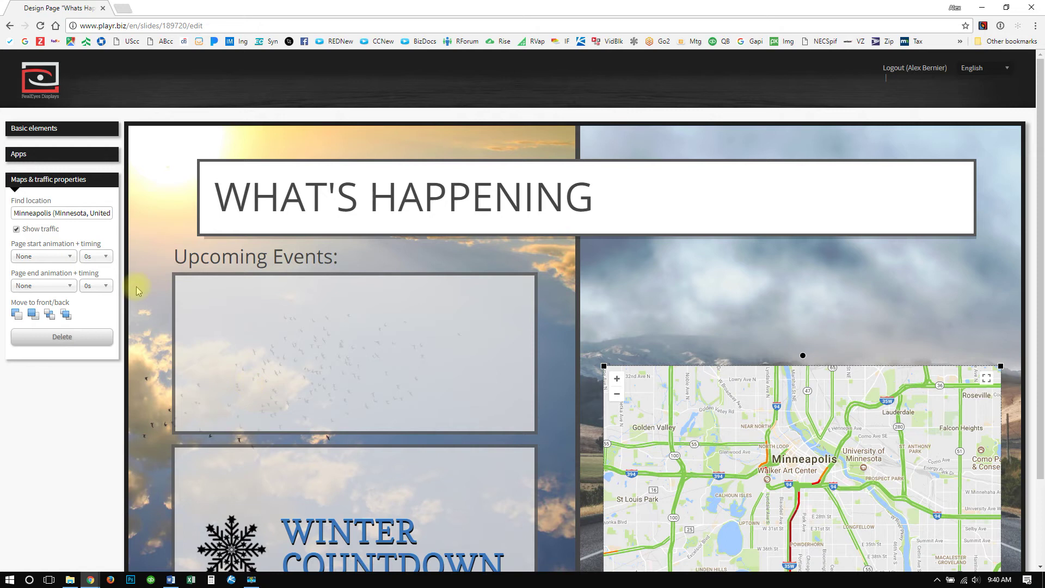
pyautogui.scroll(-2, 262, 392)
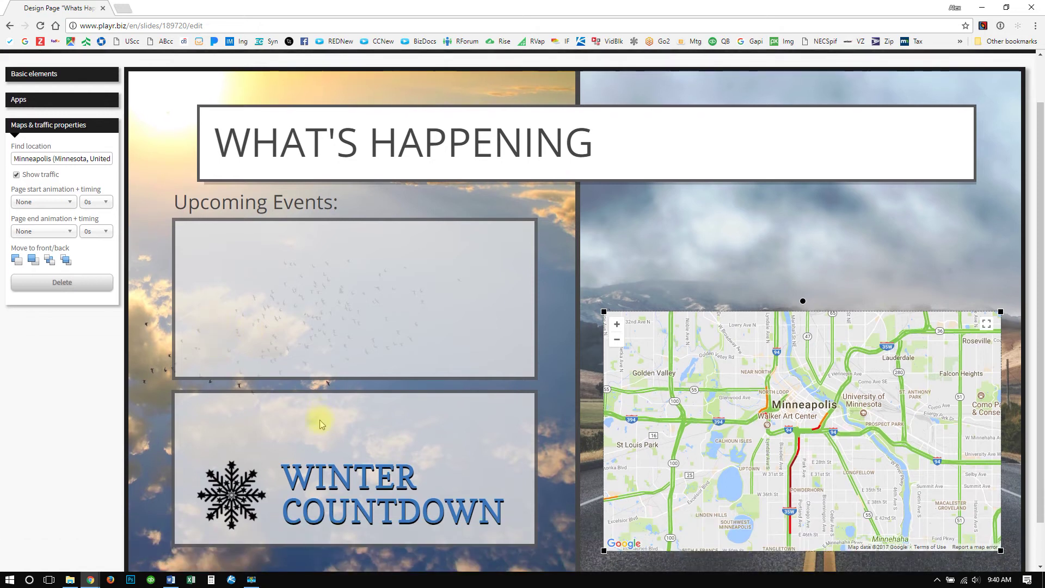
pyautogui.scroll(-1, 350, 425)
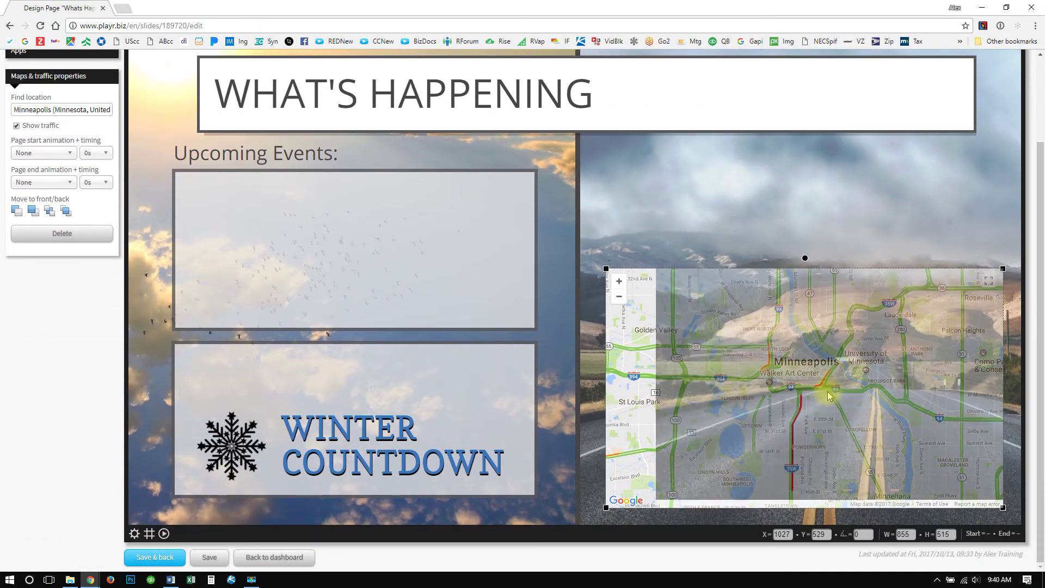
pyautogui.moveTo(829, 401); pyautogui.dragTo(830, 402)
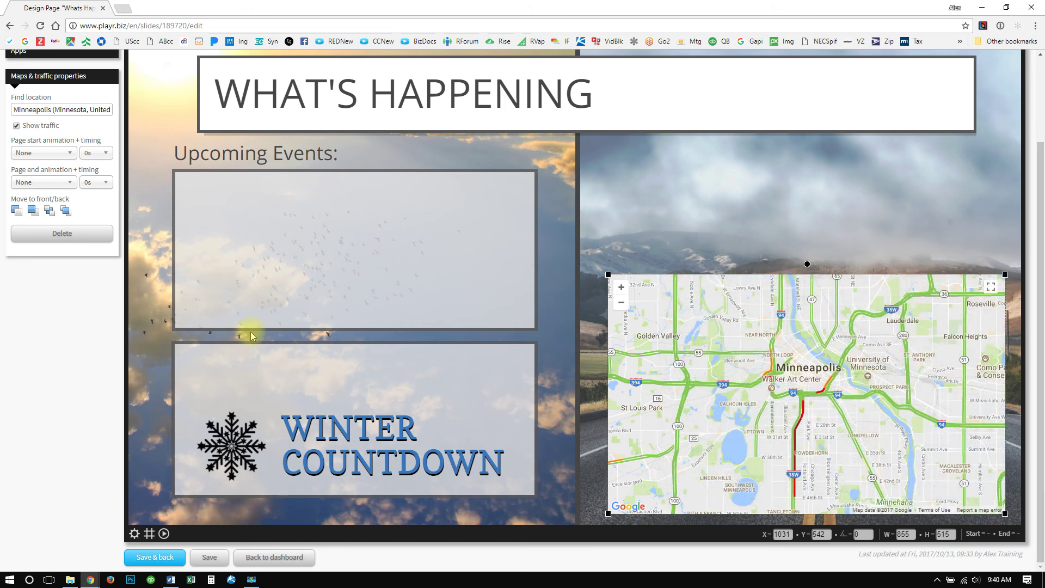
pyautogui.click(78, 53)
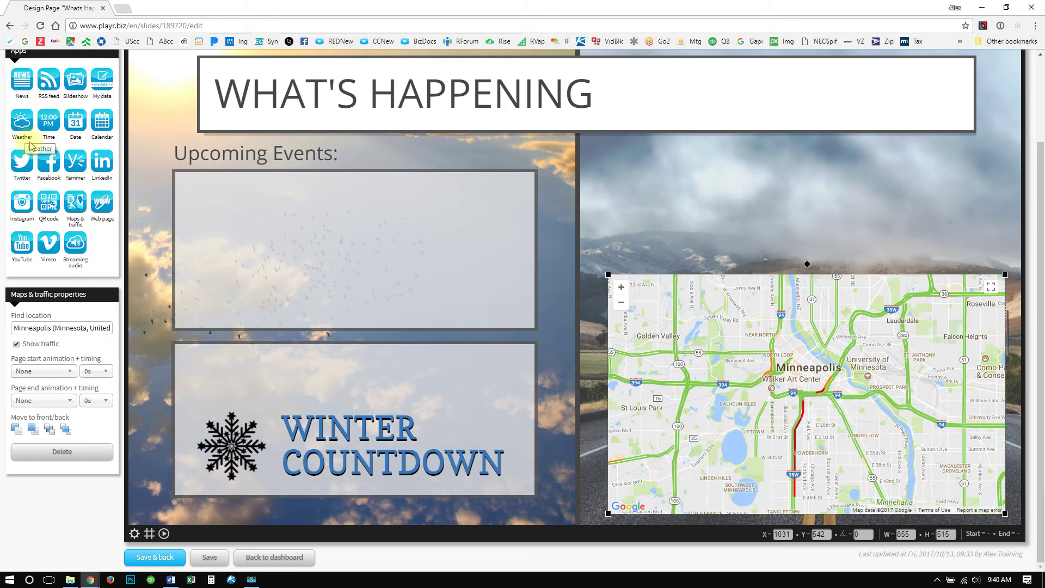
# Add a weather app for Minneapolis, Minnesota showing temperatures in Fahrenheit.
pyautogui.moveTo(20, 123); pyautogui.dragTo(595, 167)
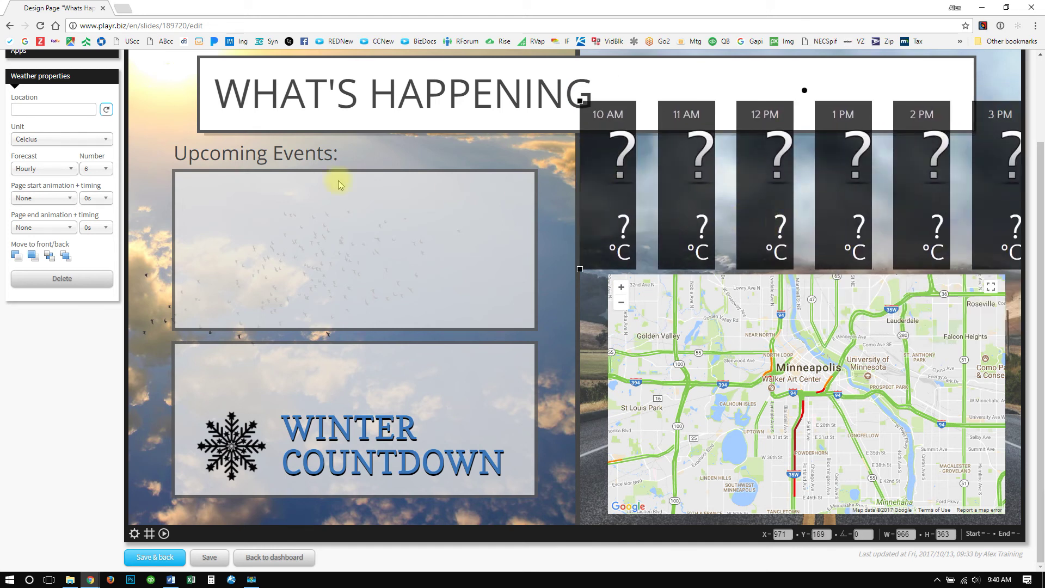
pyautogui.click(57, 110)
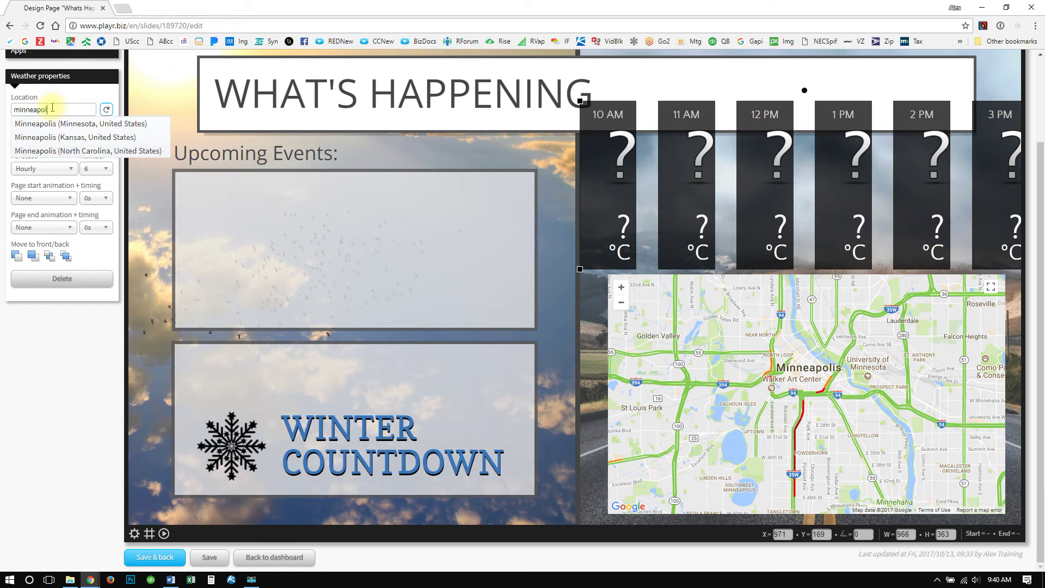
pyautogui.click(79, 124)
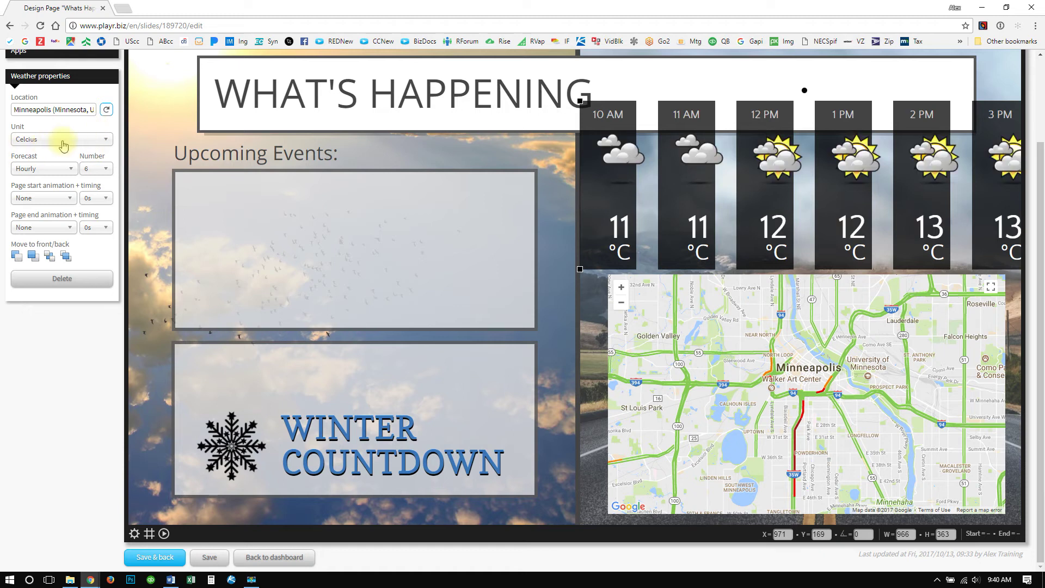
pyautogui.click(63, 140)
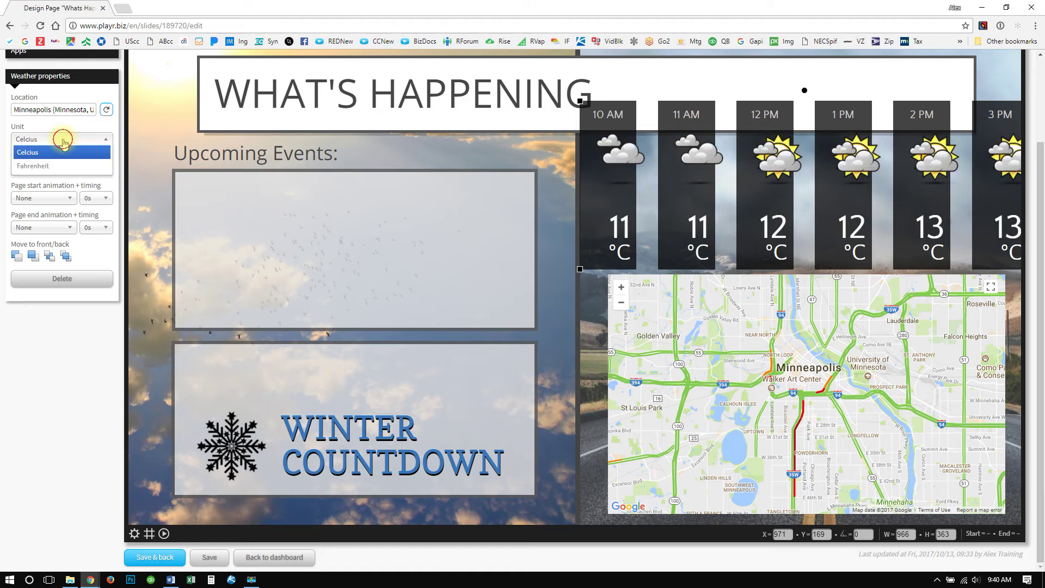
pyautogui.click(46, 166)
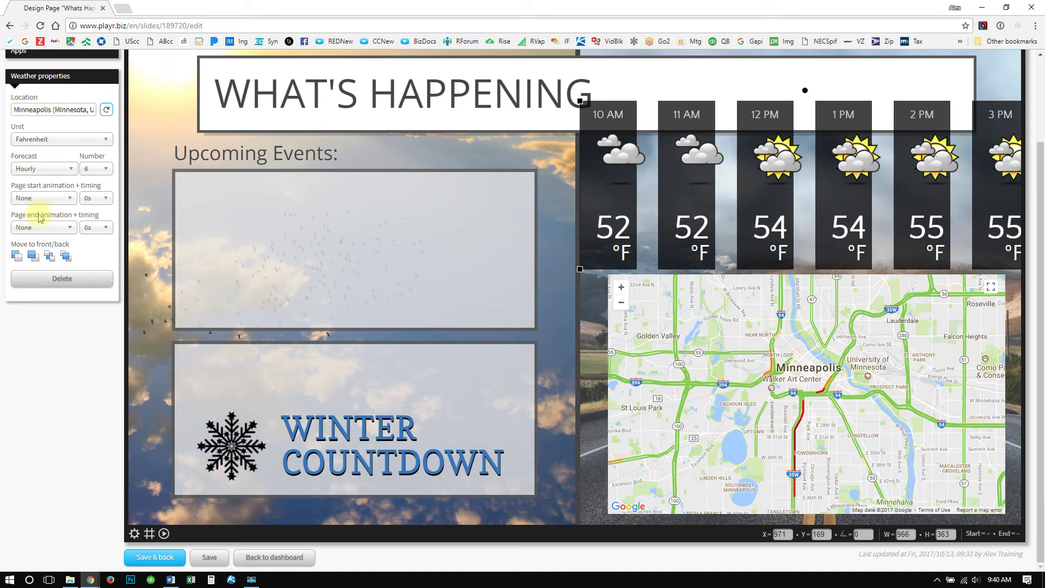
# Keep the hourly forecast, try three forecast columns, and move the widget beside the title.
pyautogui.click(39, 175)
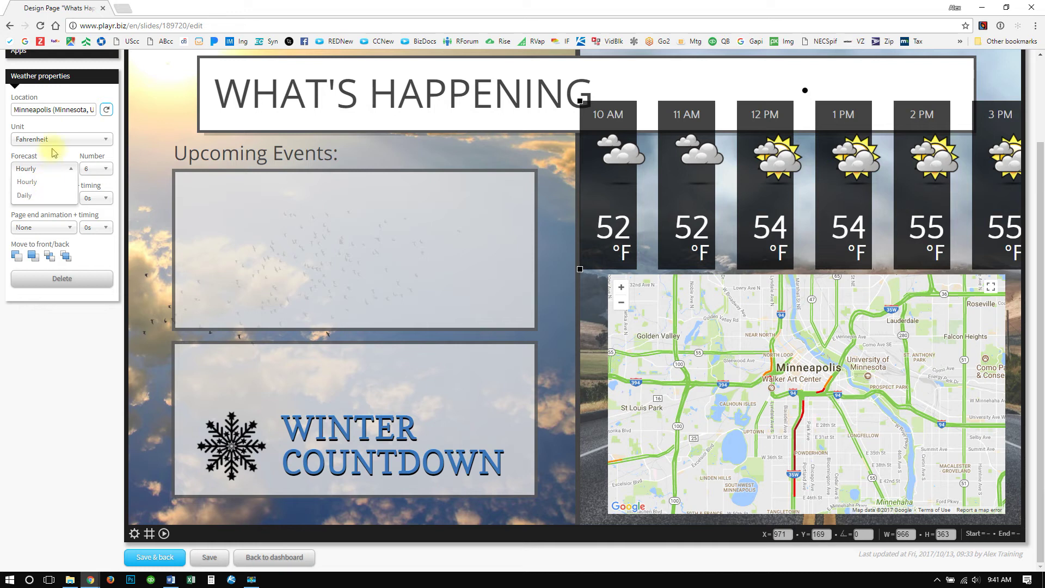
pyautogui.click(52, 159)
pyautogui.click(94, 169)
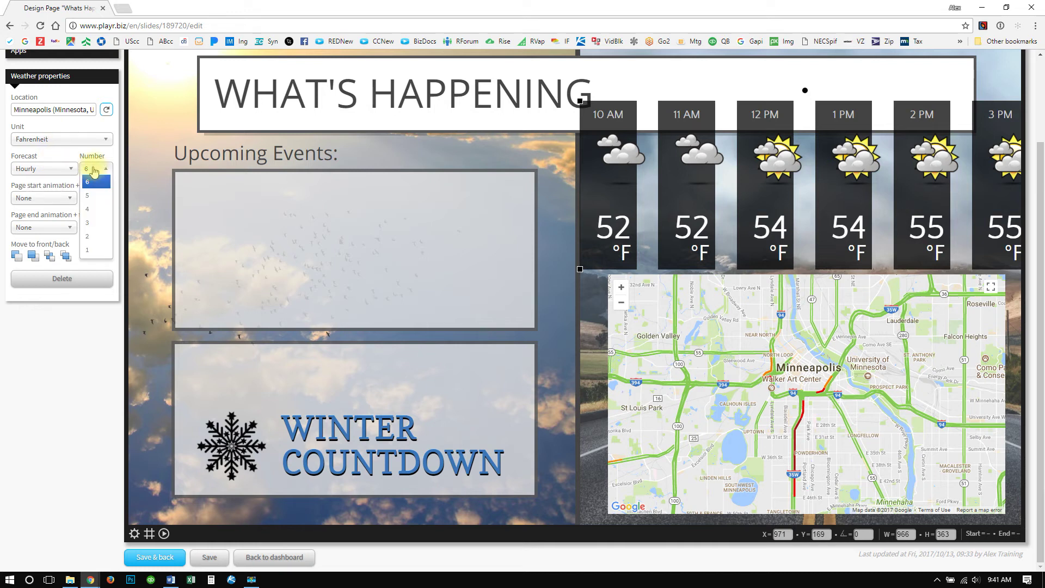
pyautogui.click(93, 223)
pyautogui.click(701, 173)
pyautogui.moveTo(748, 185); pyautogui.dragTo(840, 176)
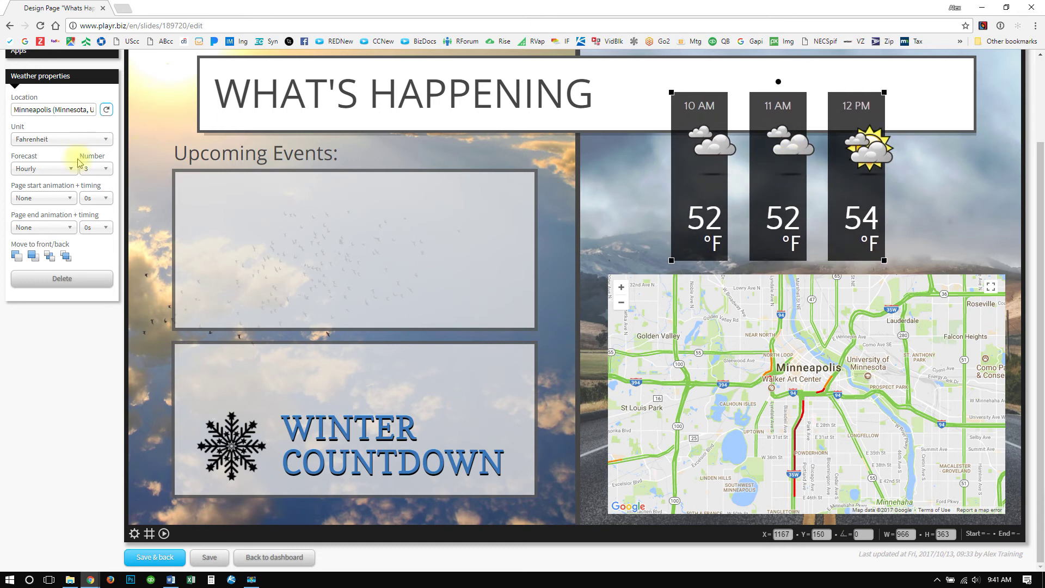
# Switch to five hourly columns and fit the widget at 533 × 242 above the map.
pyautogui.click(102, 169)
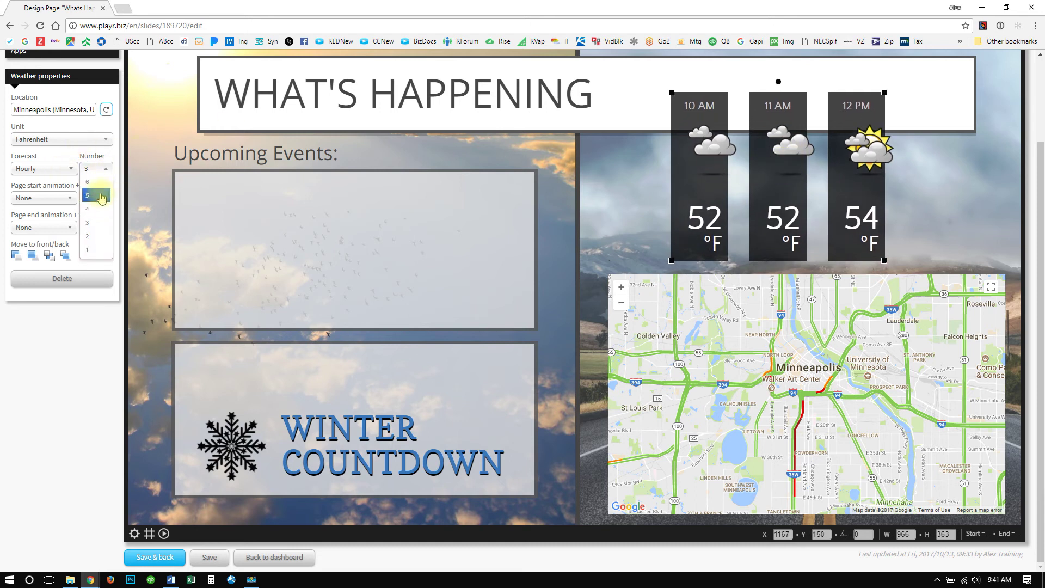
pyautogui.click(94, 196)
pyautogui.moveTo(686, 100); pyautogui.dragTo(626, 103)
pyautogui.moveTo(673, 130); pyautogui.dragTo(757, 203)
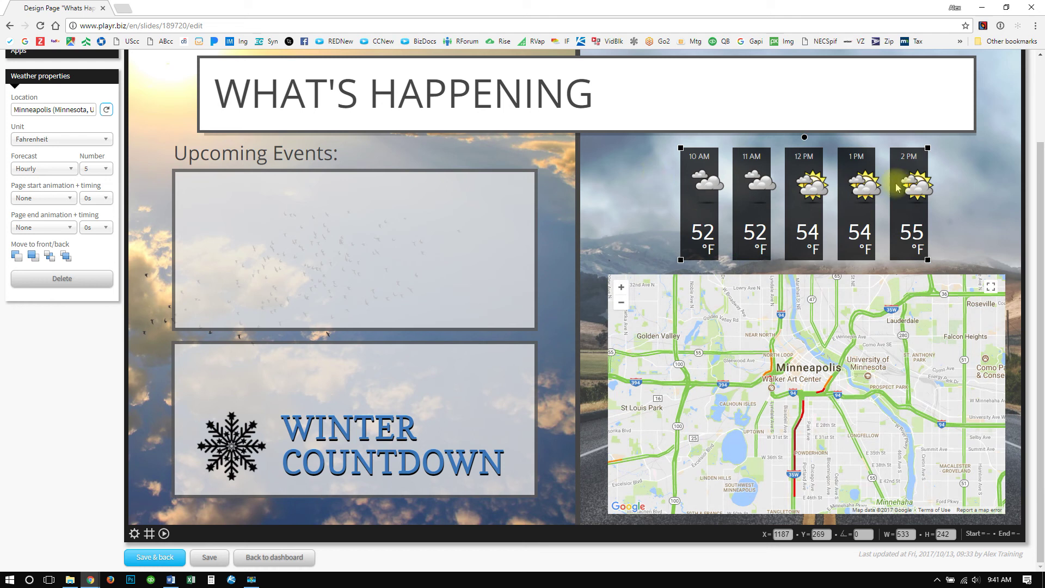
# Switch the weather to a daily forecast and drop a Date app into the title banner.
pyautogui.click(41, 168)
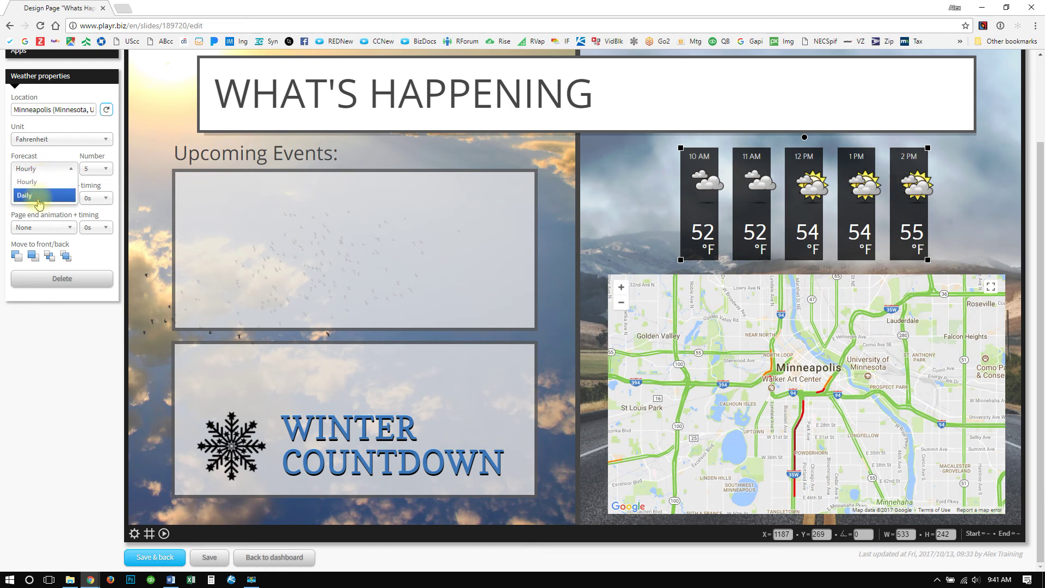
pyautogui.click(34, 191)
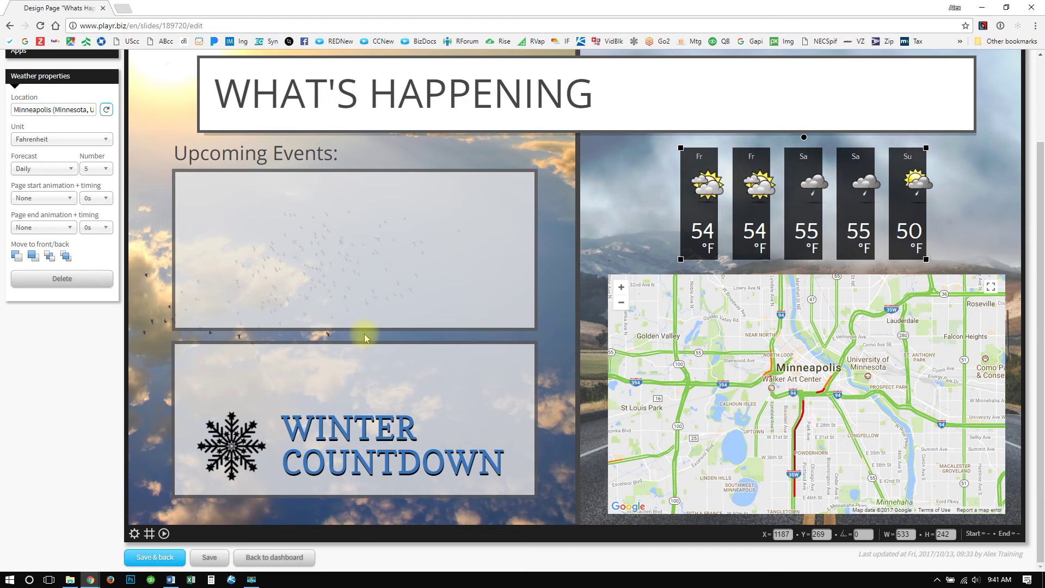
pyautogui.scroll(1, 365, 337)
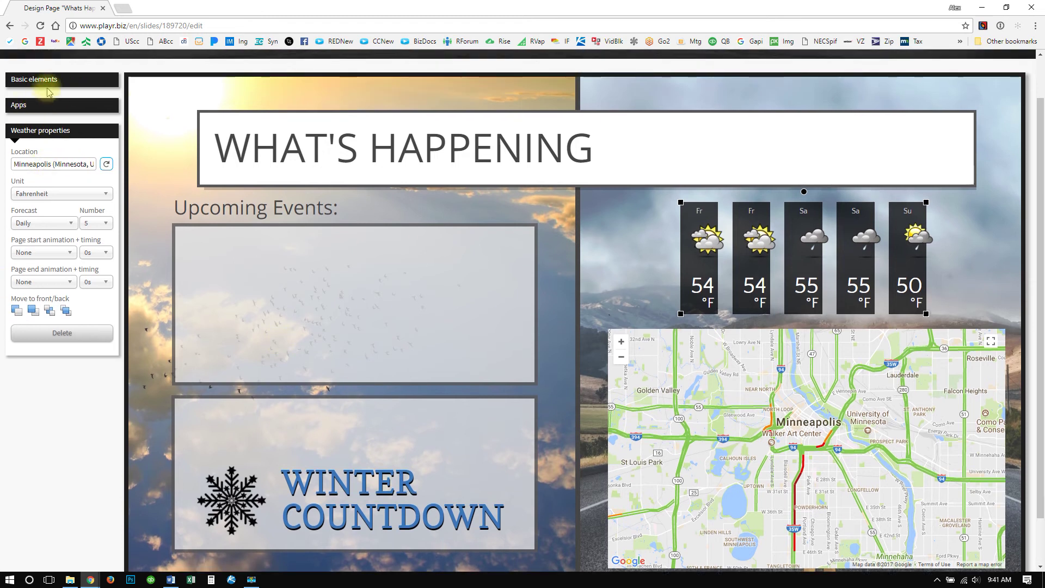
pyautogui.click(47, 110)
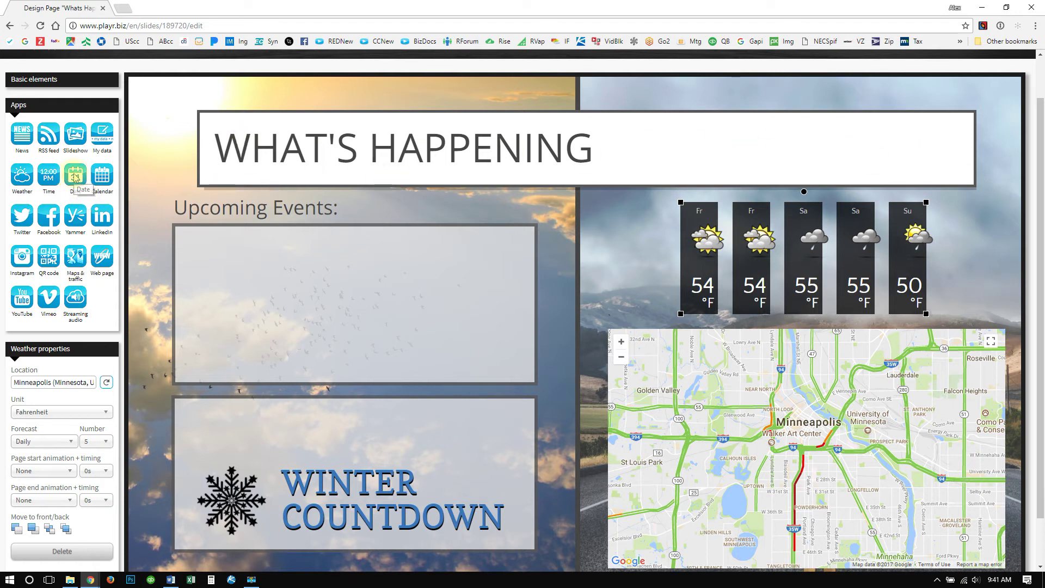
pyautogui.moveTo(75, 177); pyautogui.dragTo(707, 144)
# Position and widen the October 13, 2017 date to the right of the headline.
pyautogui.moveTo(785, 152); pyautogui.dragTo(713, 145)
pyautogui.moveTo(890, 178); pyautogui.dragTo(966, 175)
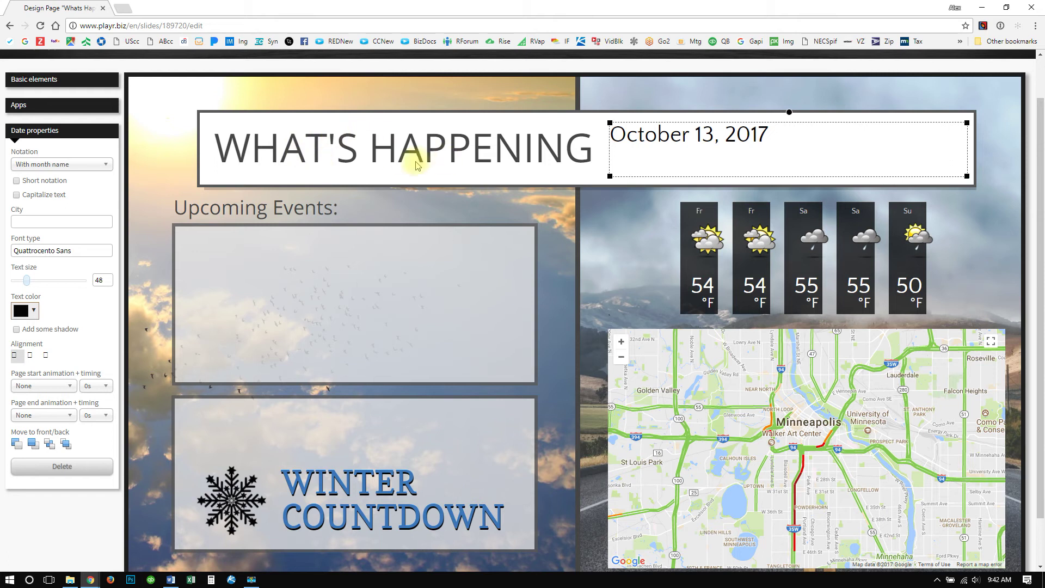
pyautogui.click(451, 159)
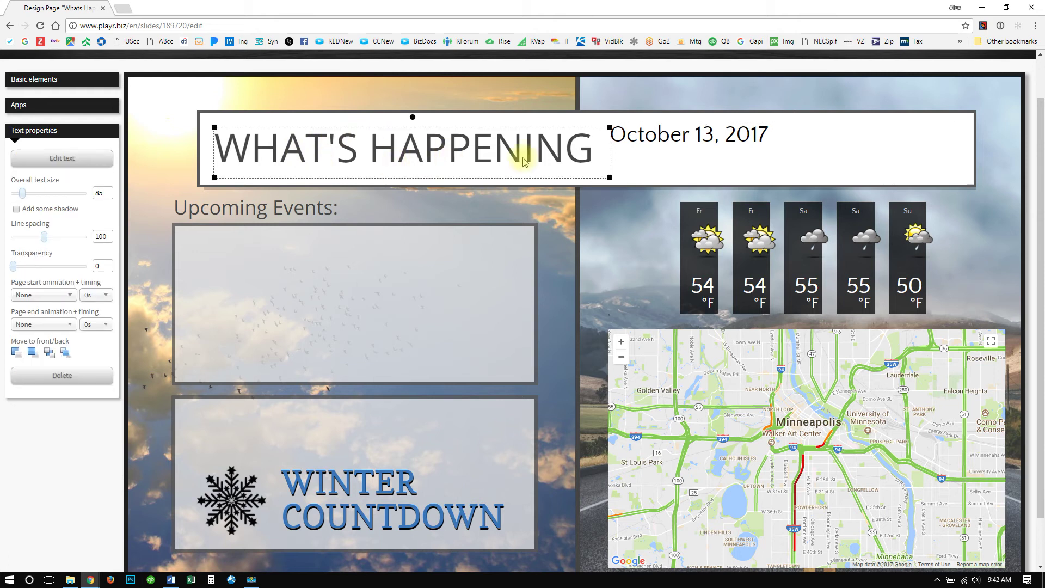
# Start editing the WHAT'S HAPPENING headline and make a first selection of the letters HA.
pyautogui.doubleClick(397, 159)
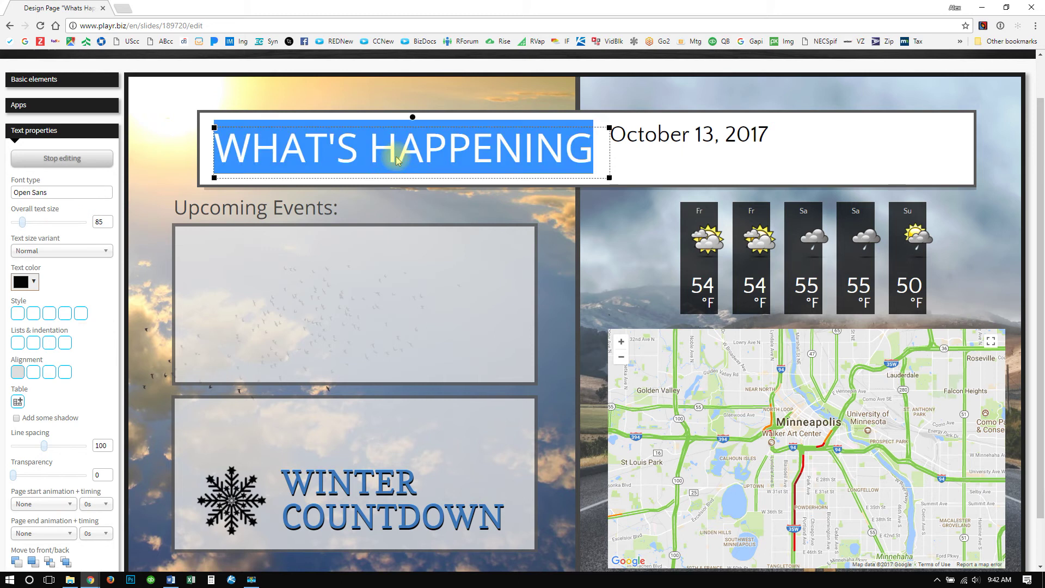
pyautogui.click(396, 159)
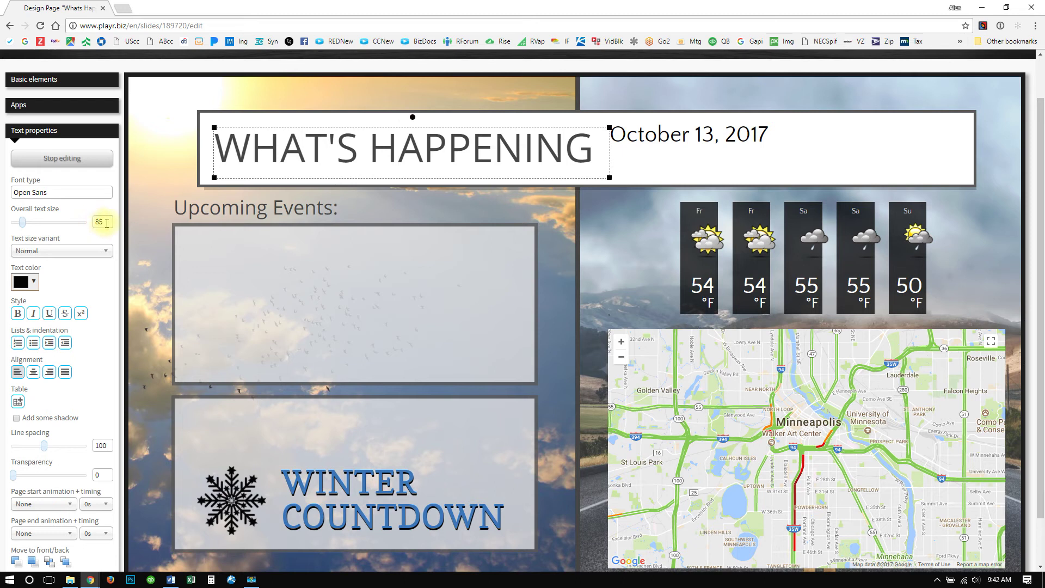
pyautogui.click(23, 283)
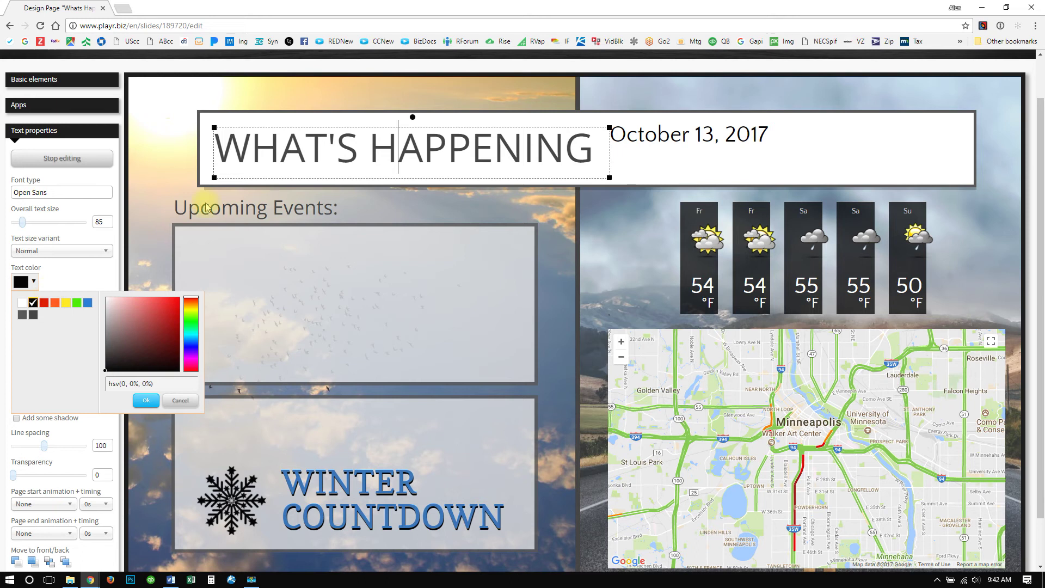
pyautogui.moveTo(251, 160); pyautogui.dragTo(305, 158)
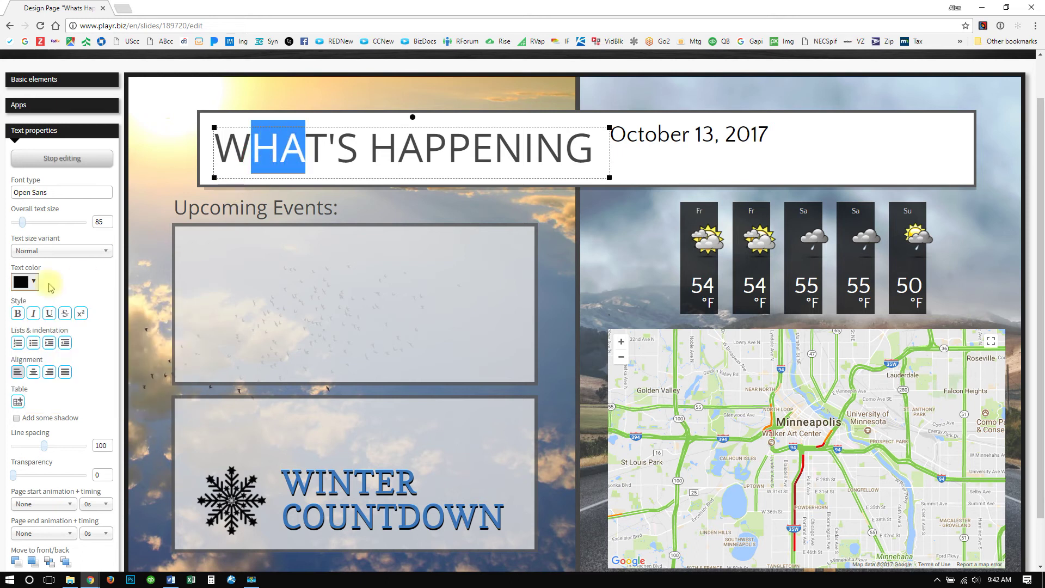
pyautogui.click(333, 161)
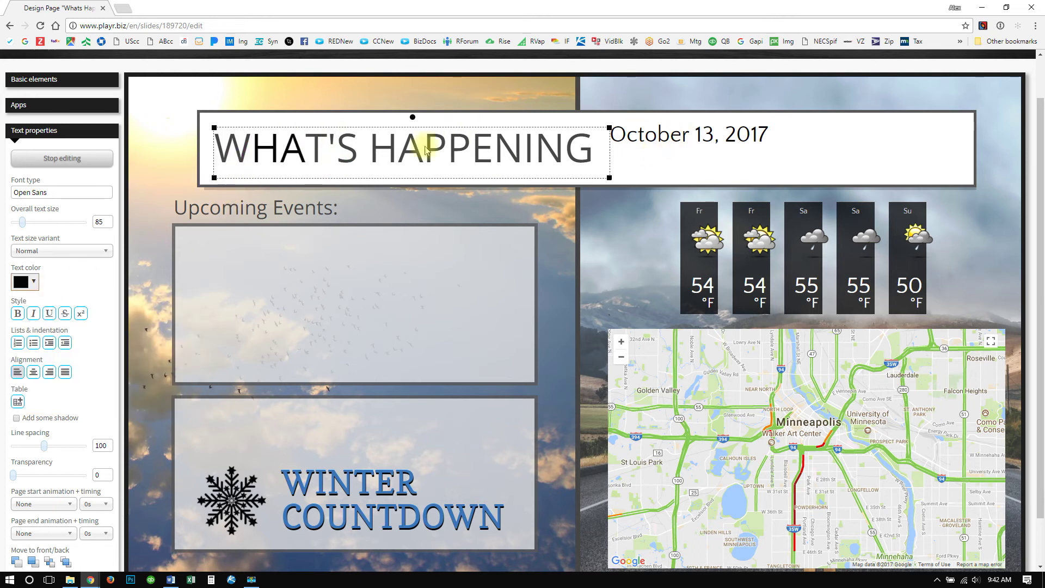
# Colour the letters HA dark grey, then select the date's font setting.
pyautogui.moveTo(251, 155); pyautogui.dragTo(310, 163)
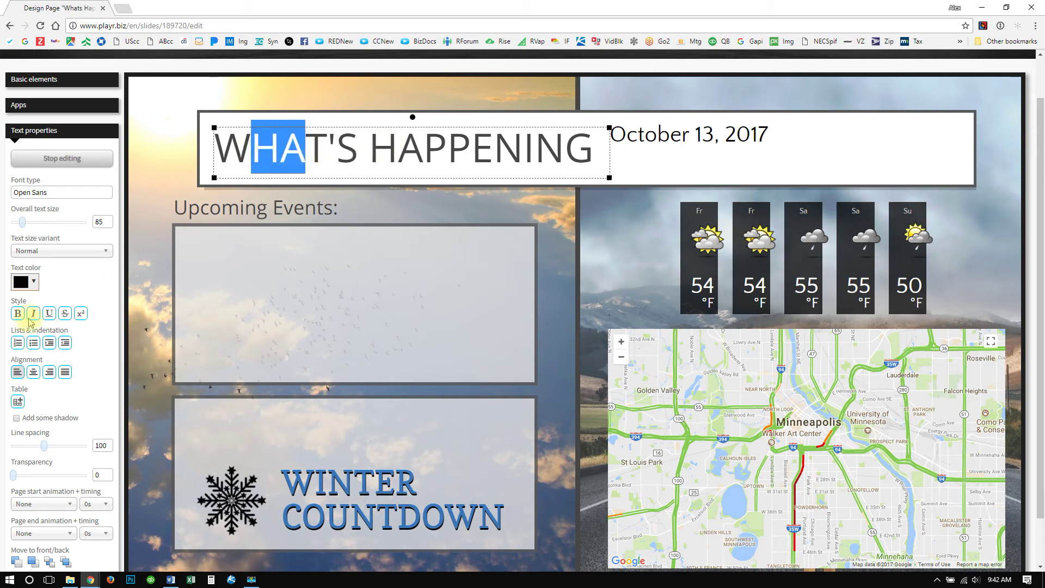
pyautogui.click(22, 282)
pyautogui.click(33, 316)
pyautogui.click(323, 154)
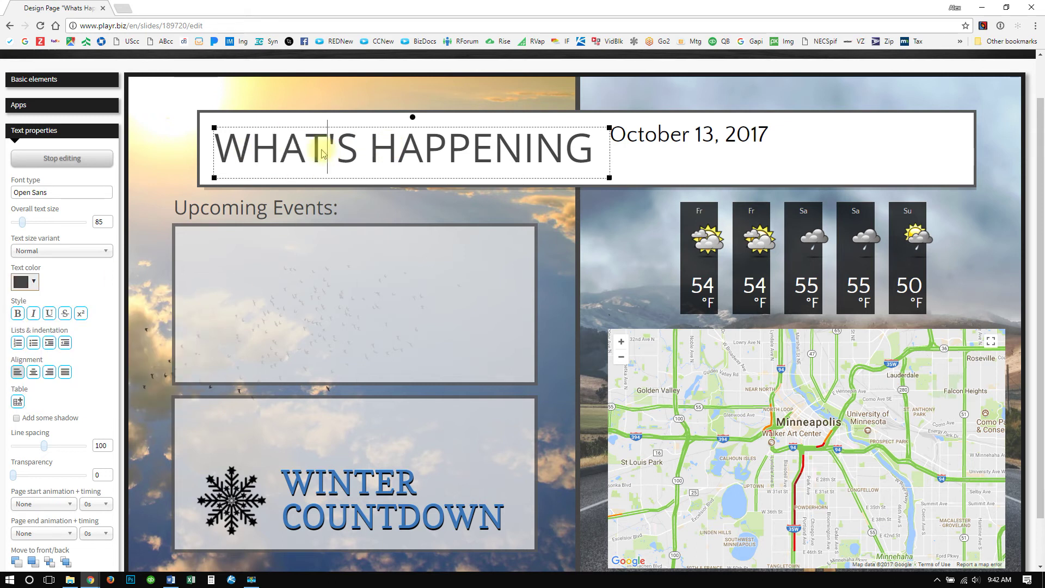
pyautogui.click(637, 139)
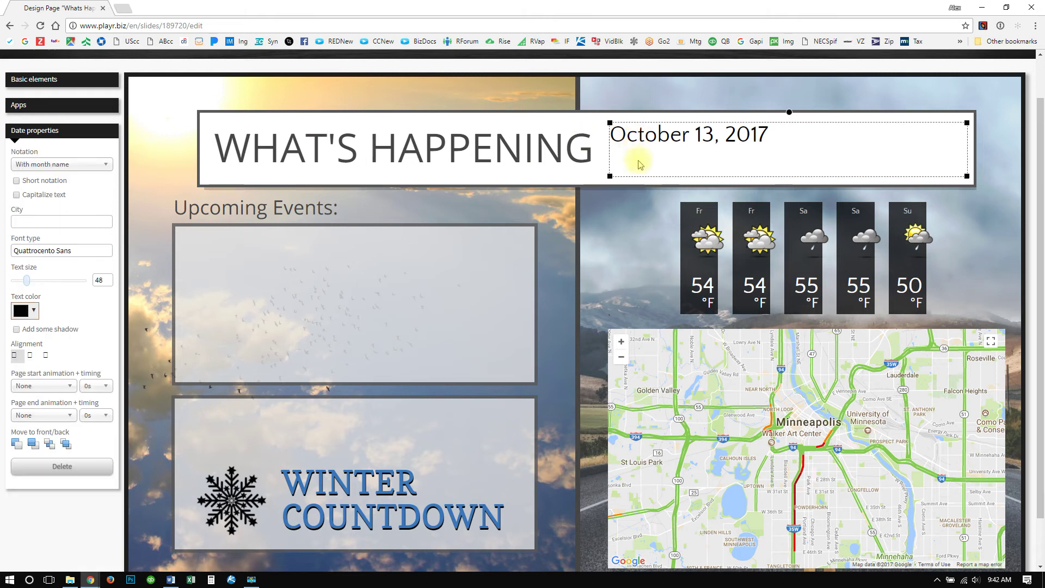
pyautogui.click(65, 250)
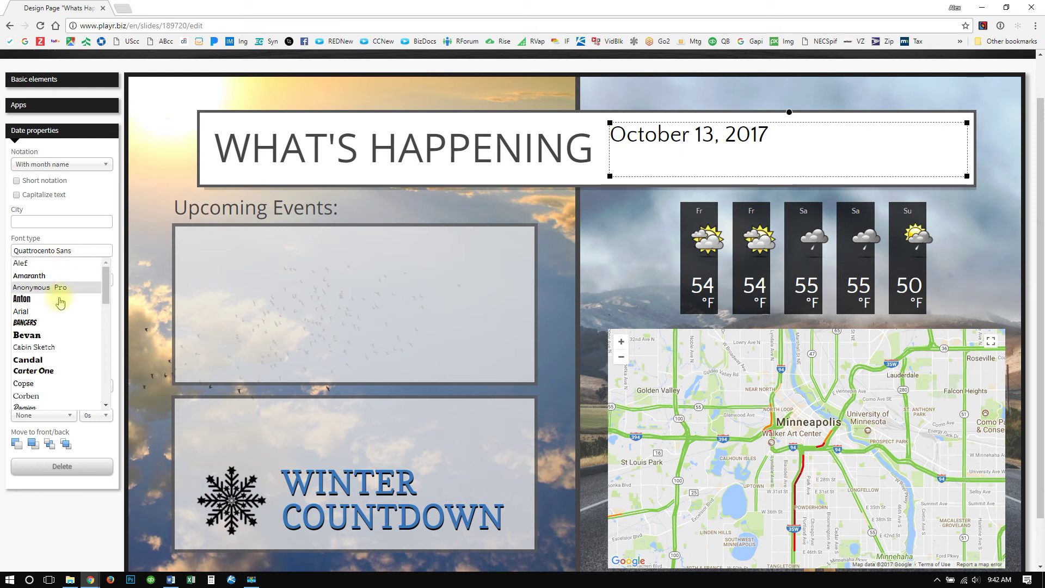
# Give the date Open Sans font, city Minneapolis, Minnesota, and text size 85.
pyautogui.scroll(-5, 60, 302)
pyautogui.scroll(-3, 60, 301)
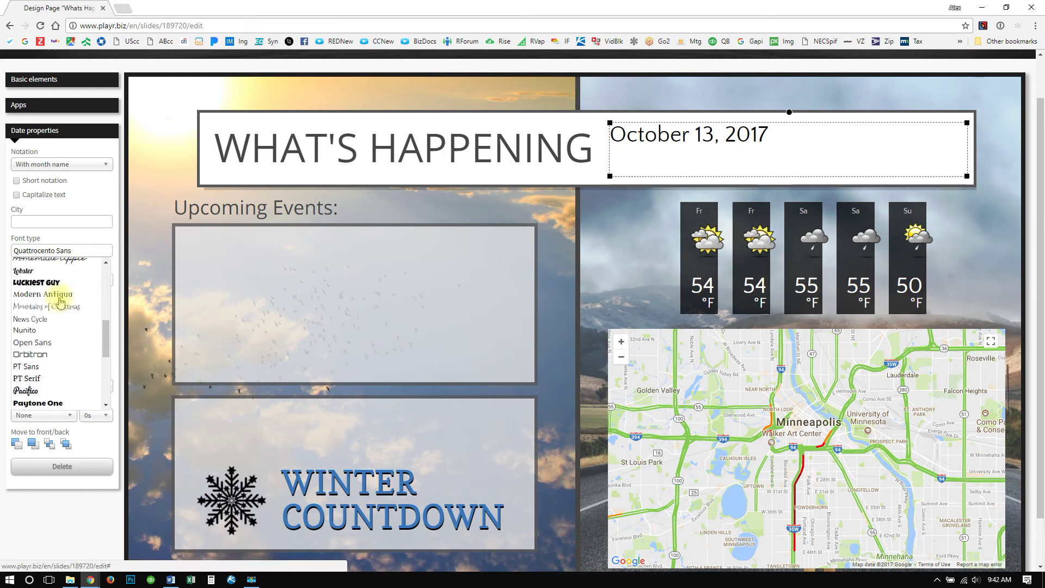
pyautogui.click(51, 290)
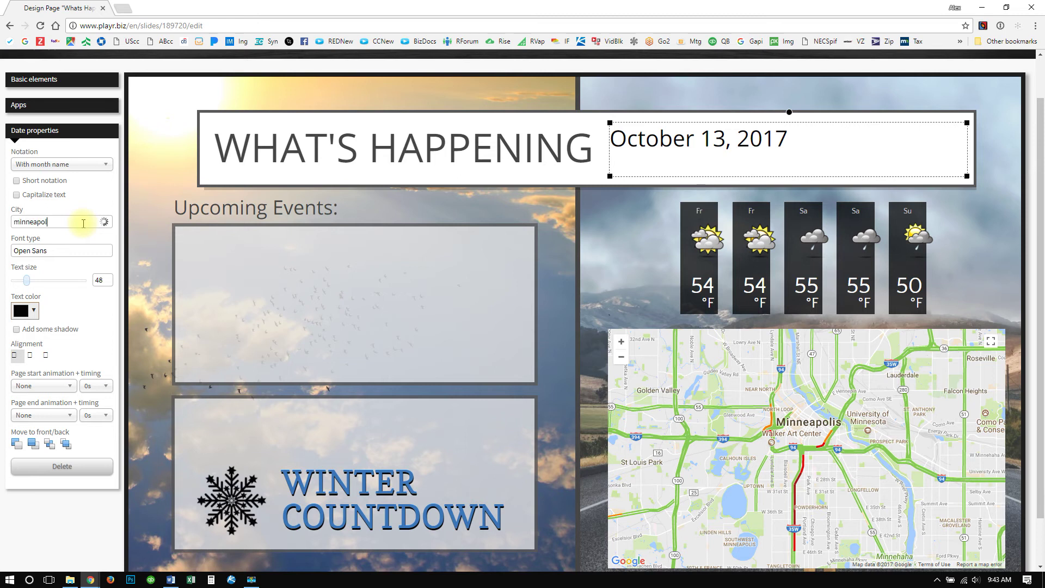
pyautogui.click(82, 233)
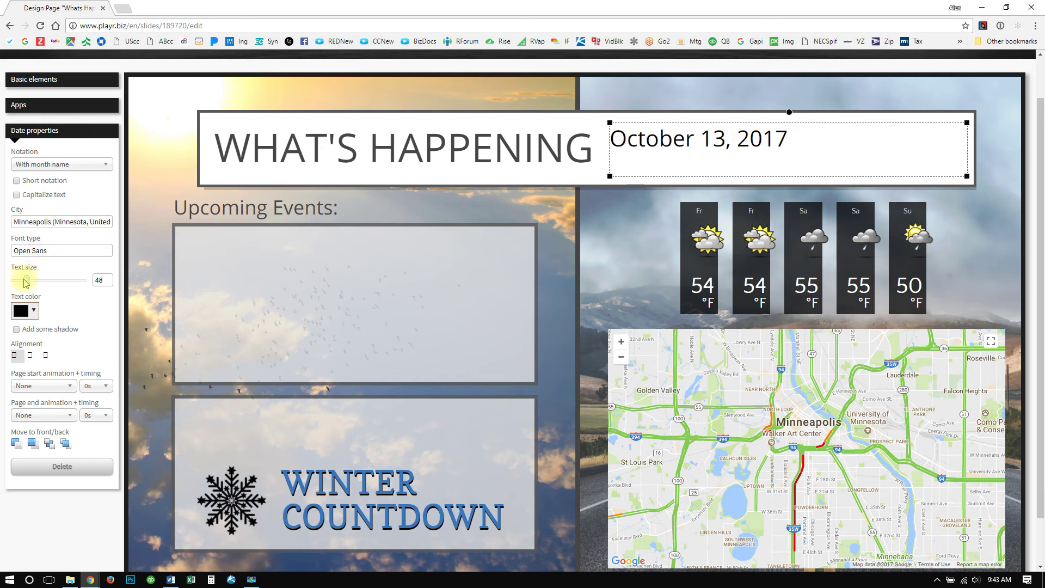
pyautogui.doubleClick(106, 281)
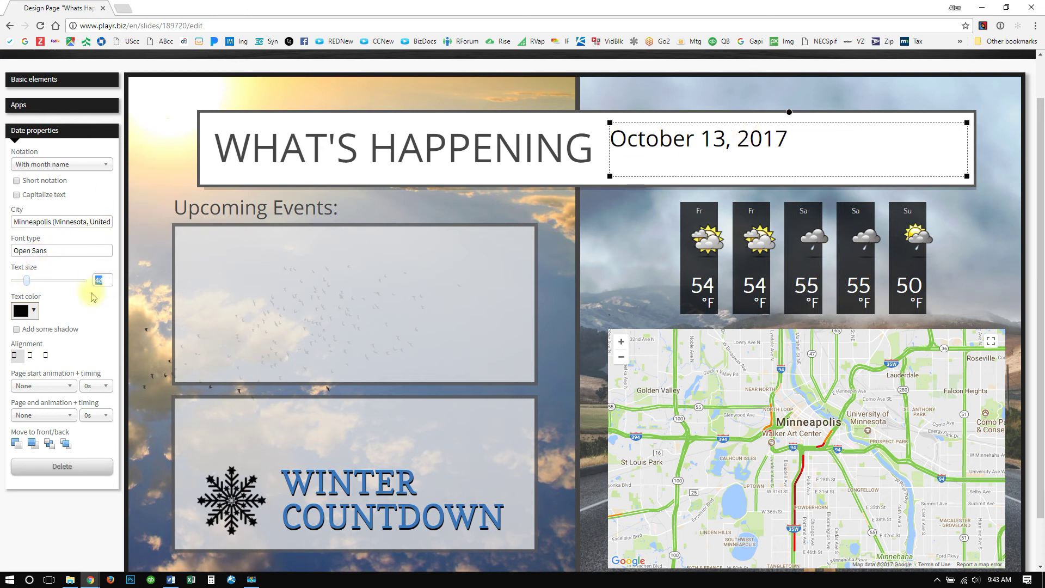
pyautogui.press('Tab')
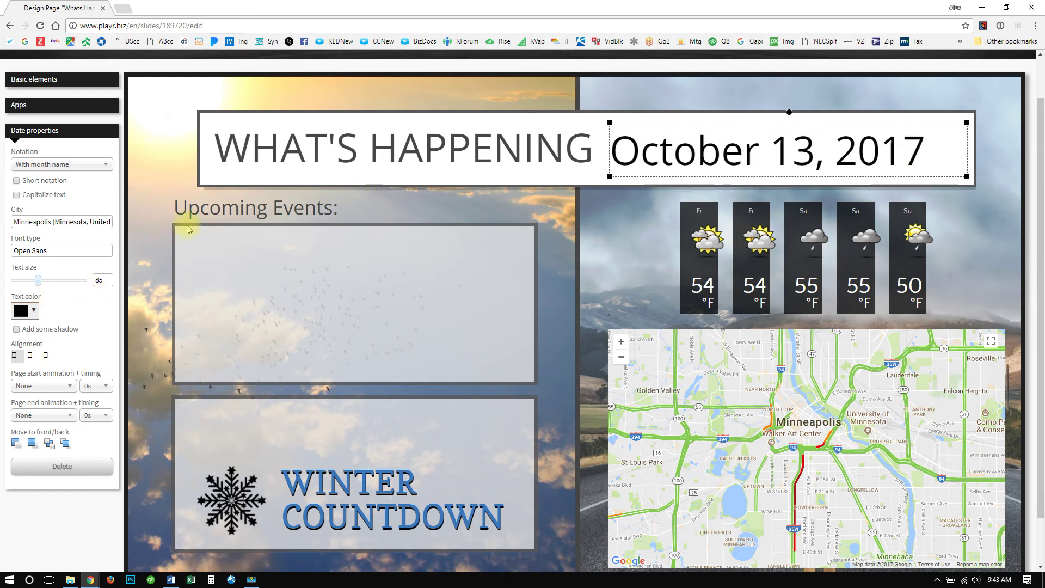
# Colour the date dark grey and stretch its box to the banner's right edge.
pyautogui.click(35, 310)
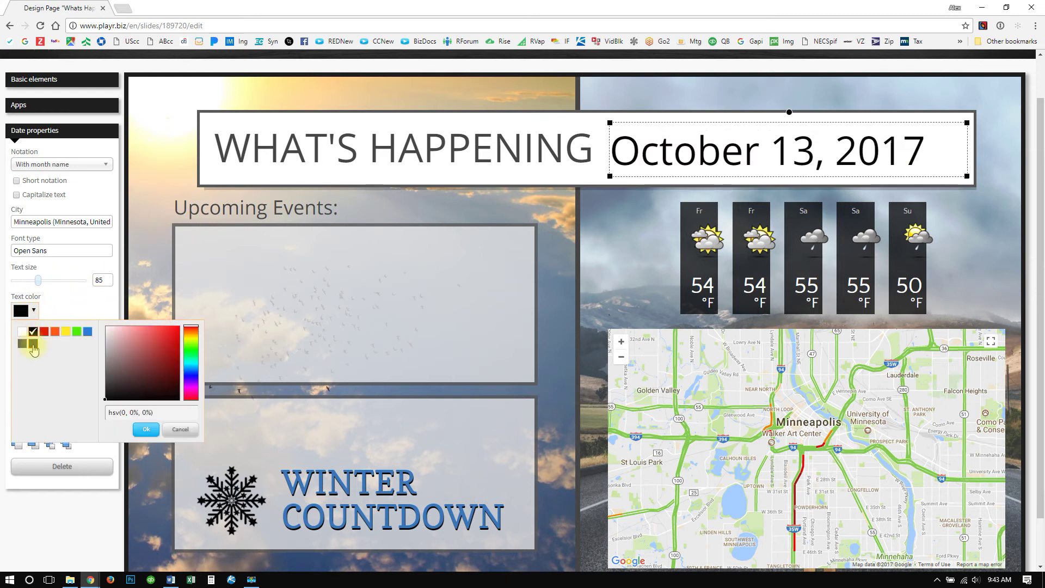
pyautogui.click(32, 343)
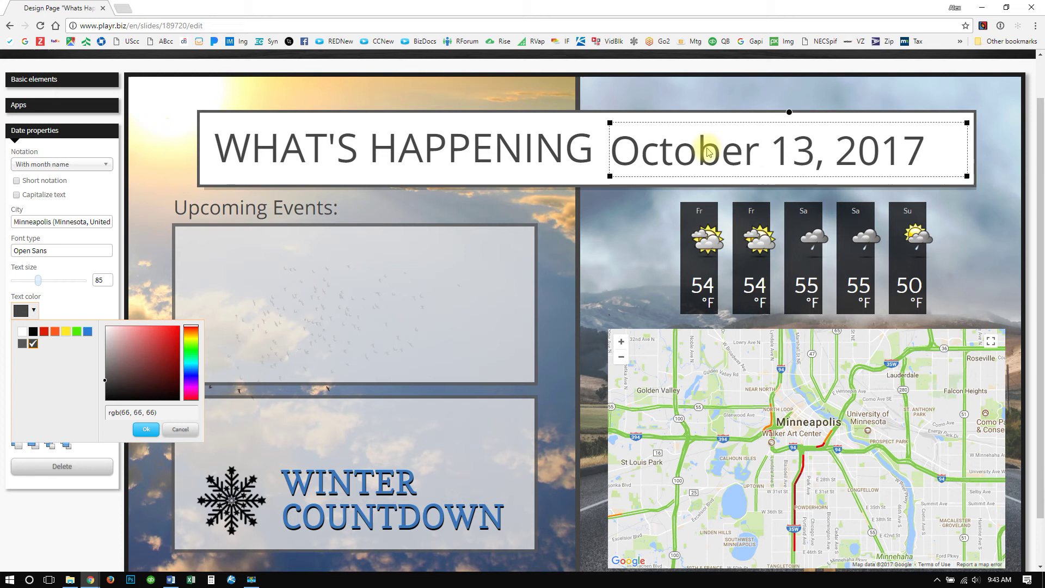
pyautogui.moveTo(706, 152); pyautogui.dragTo(700, 148)
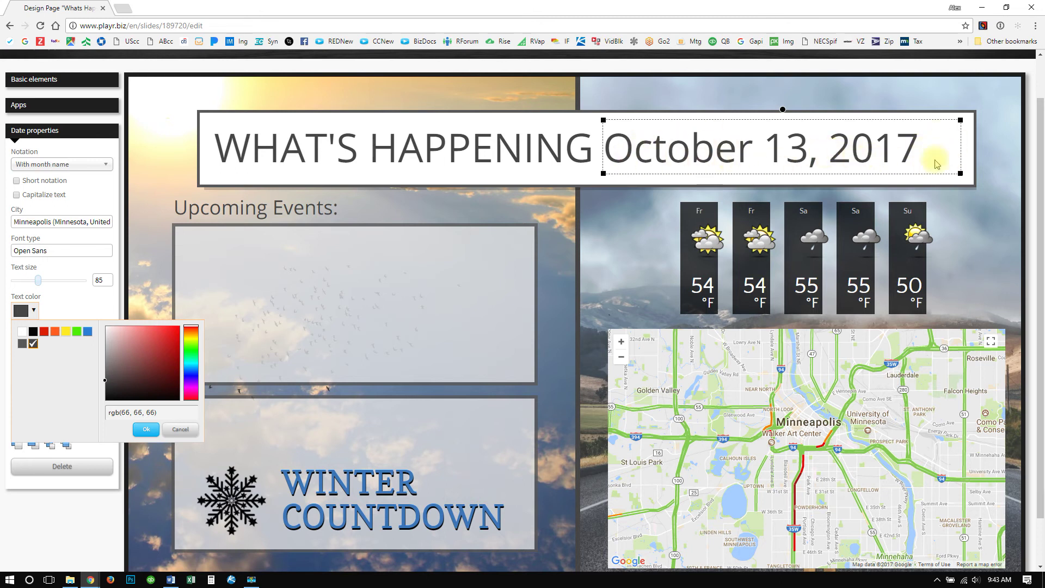
pyautogui.moveTo(960, 171); pyautogui.dragTo(972, 173)
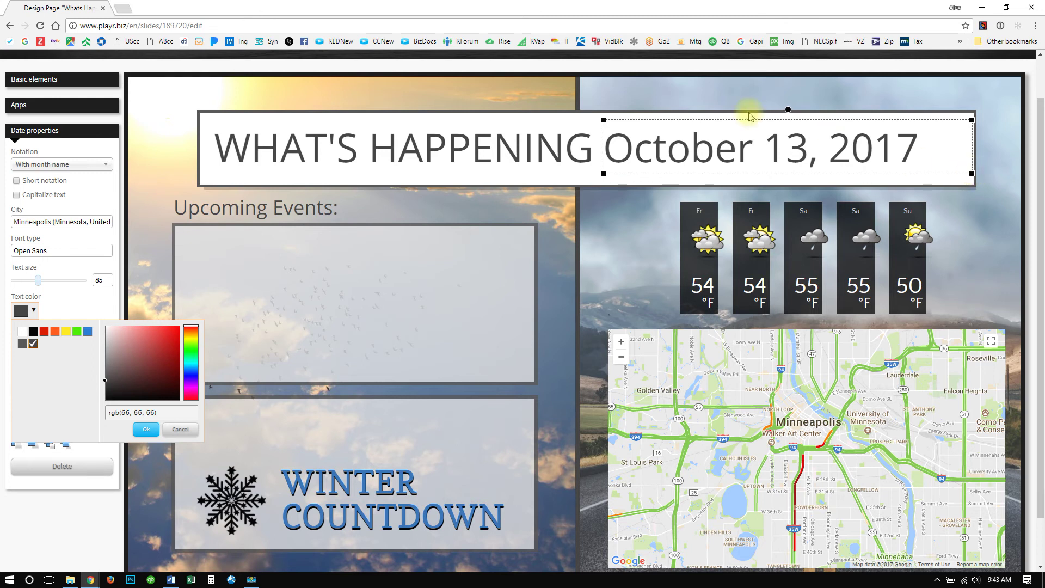
pyautogui.click(587, 216)
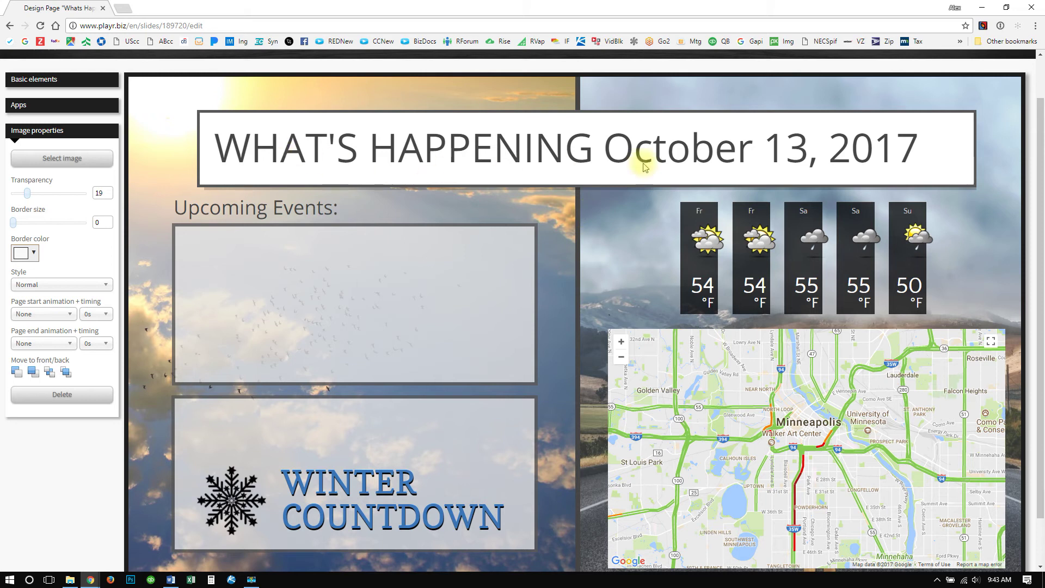
# Capitalize the header date and keep the full month name notation, reading OCTOBER 13, 2017.
pyautogui.click(692, 148)
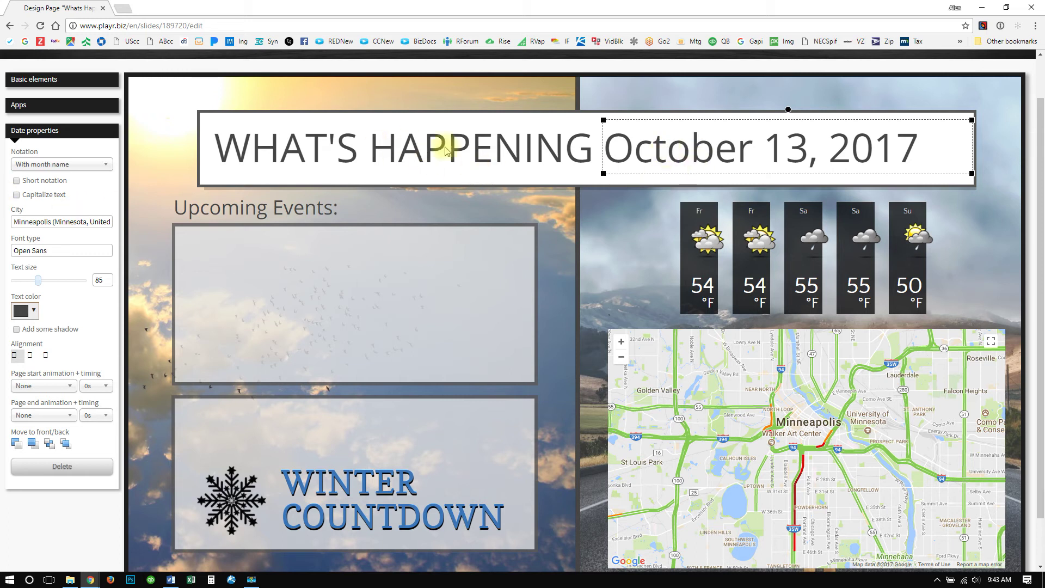
pyautogui.click(17, 196)
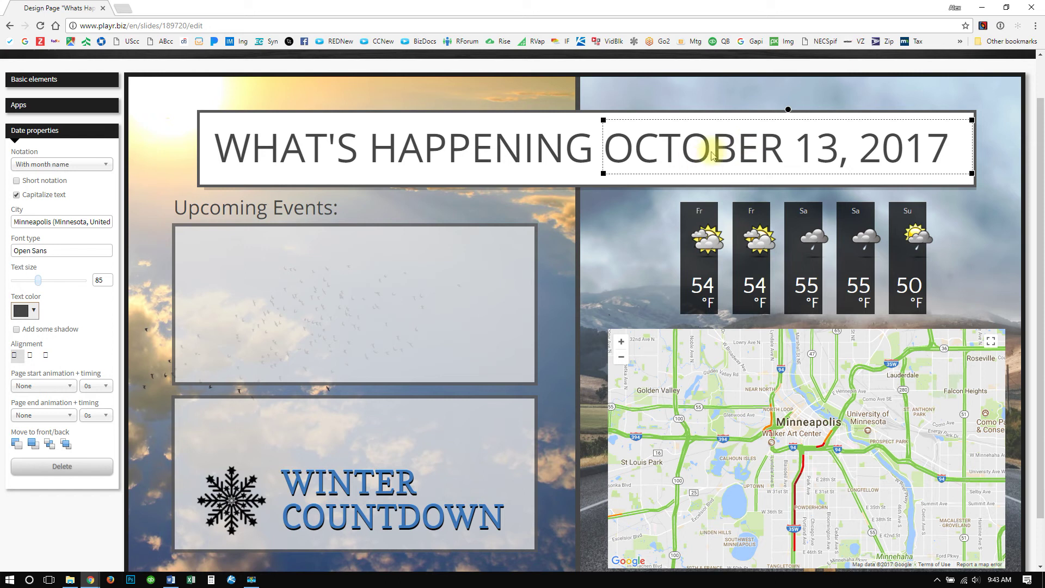
pyautogui.click(17, 182)
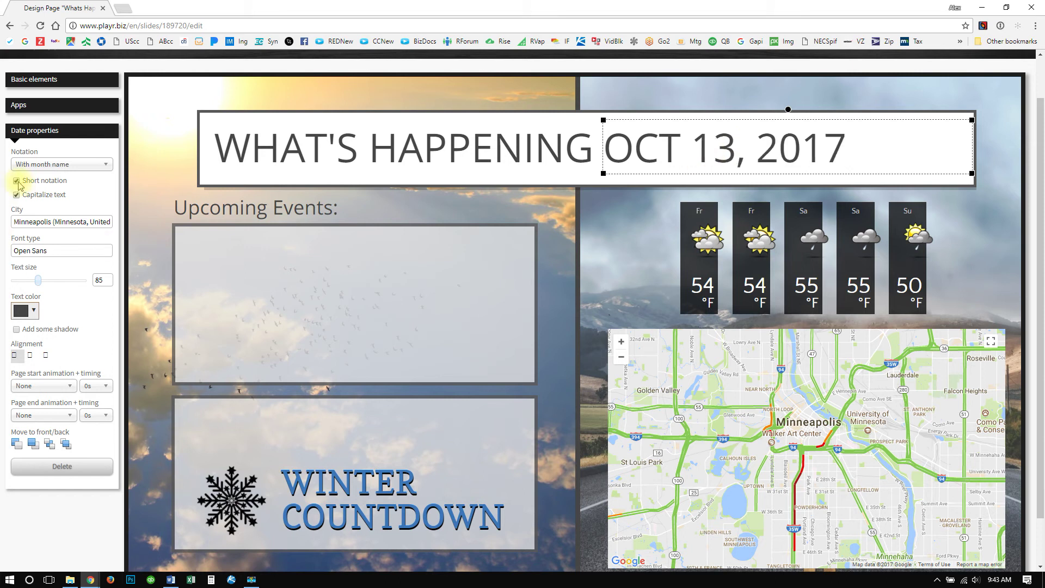
pyautogui.click(60, 164)
pyautogui.click(61, 179)
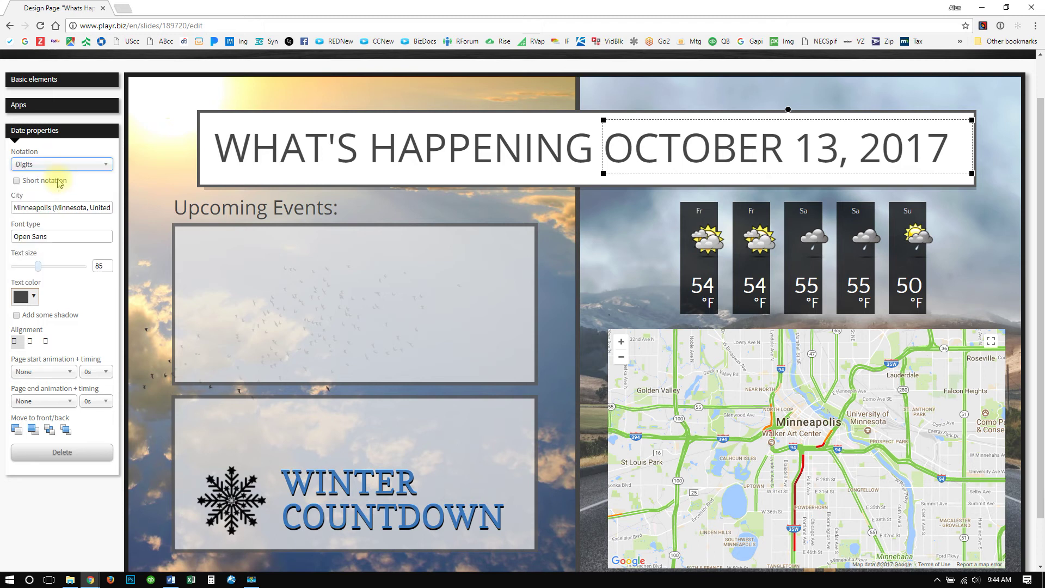
pyautogui.click(60, 164)
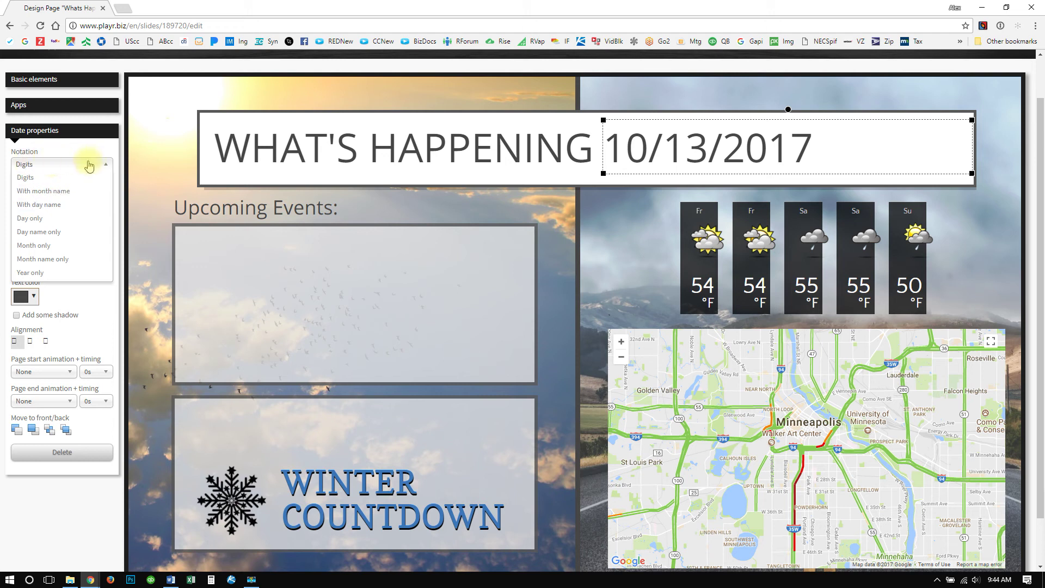
pyautogui.click(53, 190)
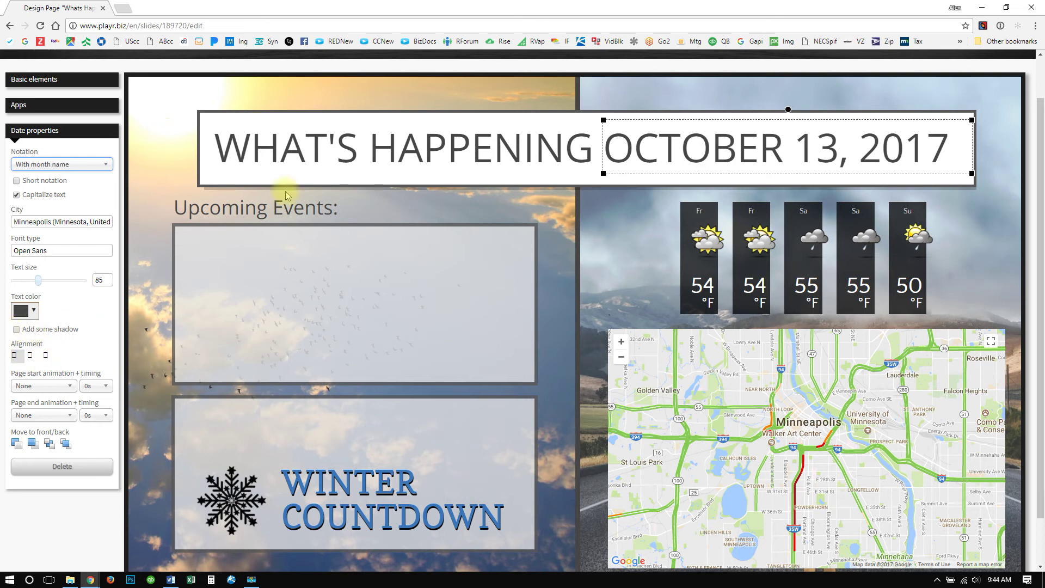
pyautogui.click(552, 229)
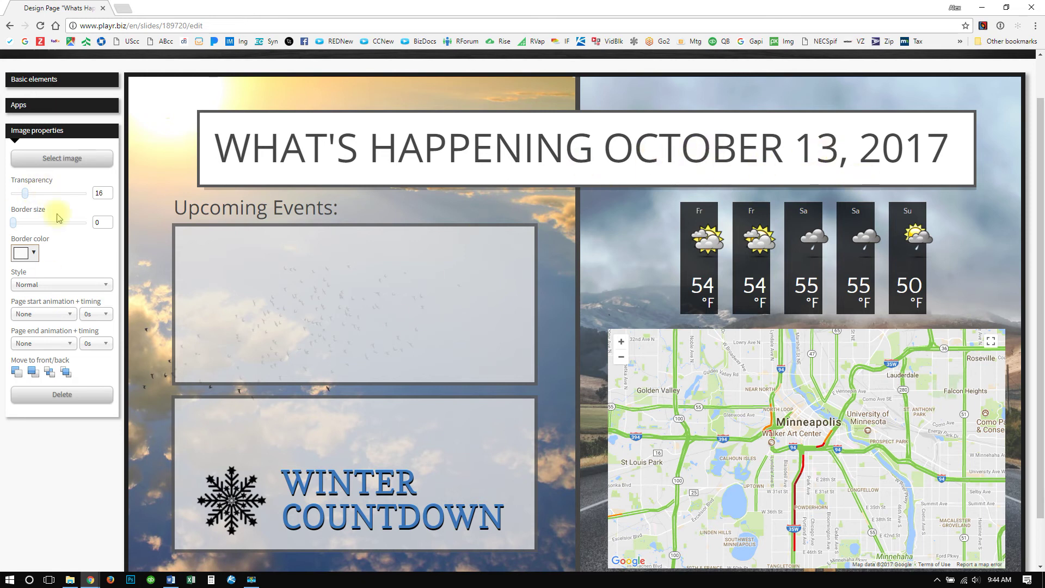
# Add a Time app clock to the slide beside the Upcoming Events heading.
pyautogui.click(68, 104)
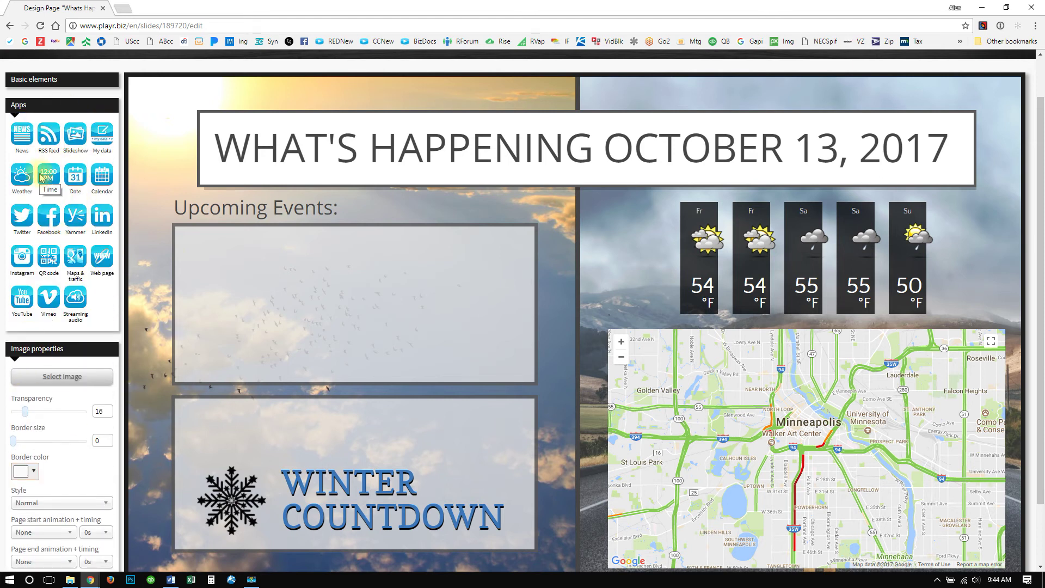
pyautogui.moveTo(46, 179); pyautogui.dragTo(215, 265)
pyautogui.moveTo(361, 368); pyautogui.dragTo(423, 197)
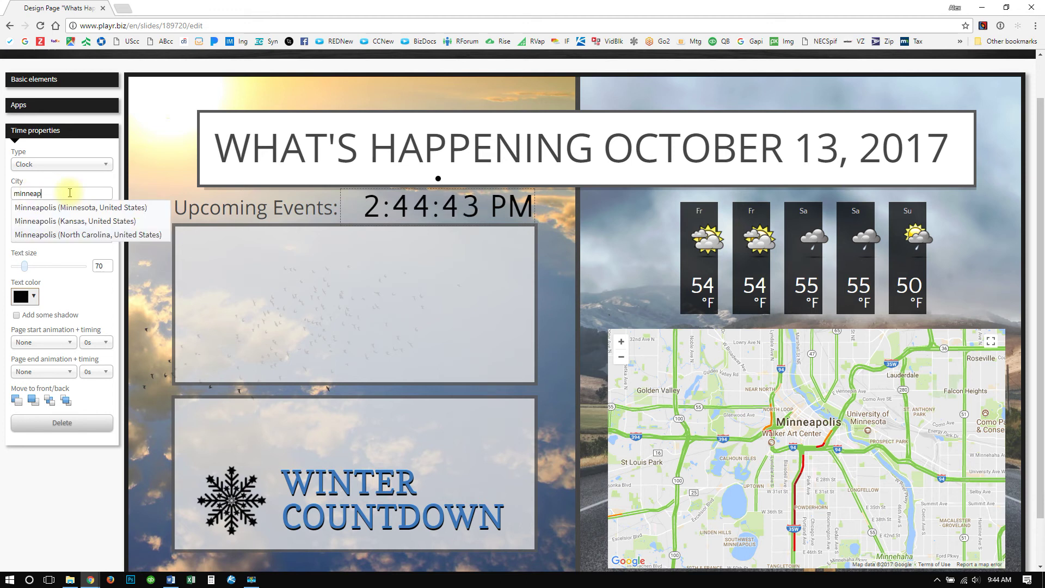
# Set the clock's city to Minneapolis, hide seconds, and make its text dark grey.
pyautogui.click(101, 207)
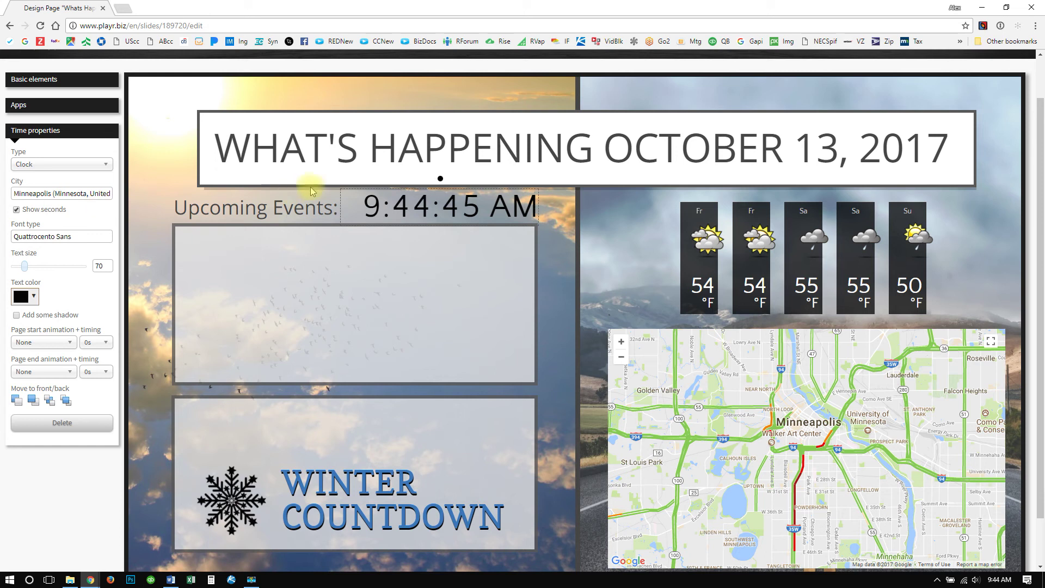
pyautogui.click(17, 210)
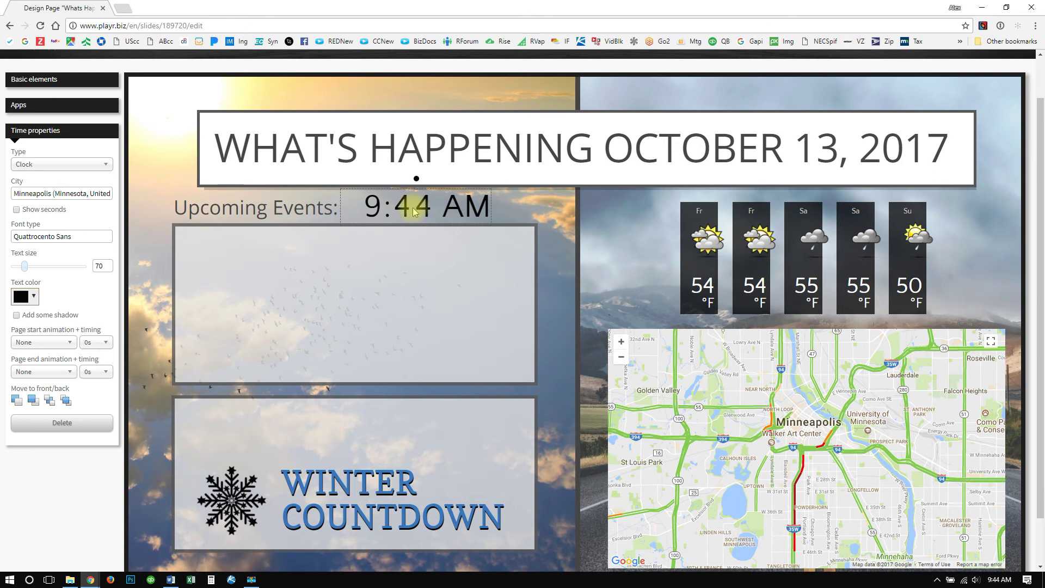
pyautogui.click(22, 297)
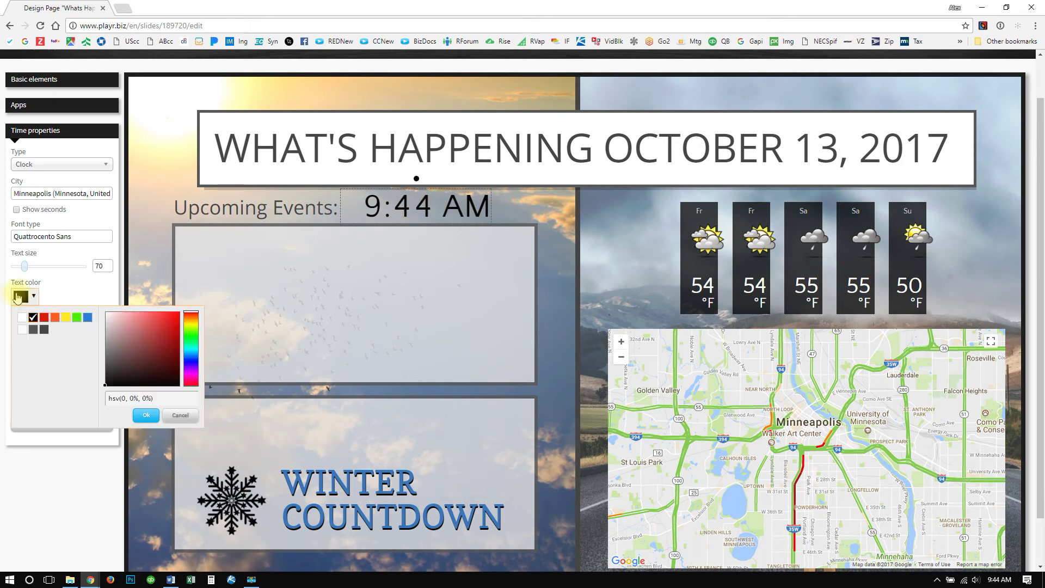
pyautogui.click(44, 329)
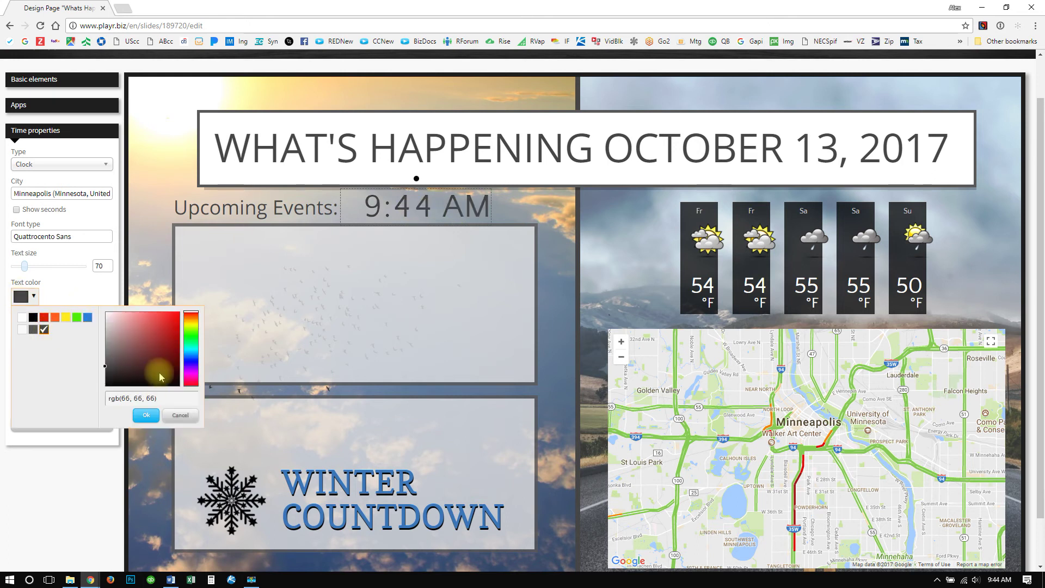
pyautogui.click(146, 415)
# Shrink the clock text to size 40 and place it just left of Upcoming Events.
pyautogui.moveTo(417, 208); pyautogui.dragTo(167, 200)
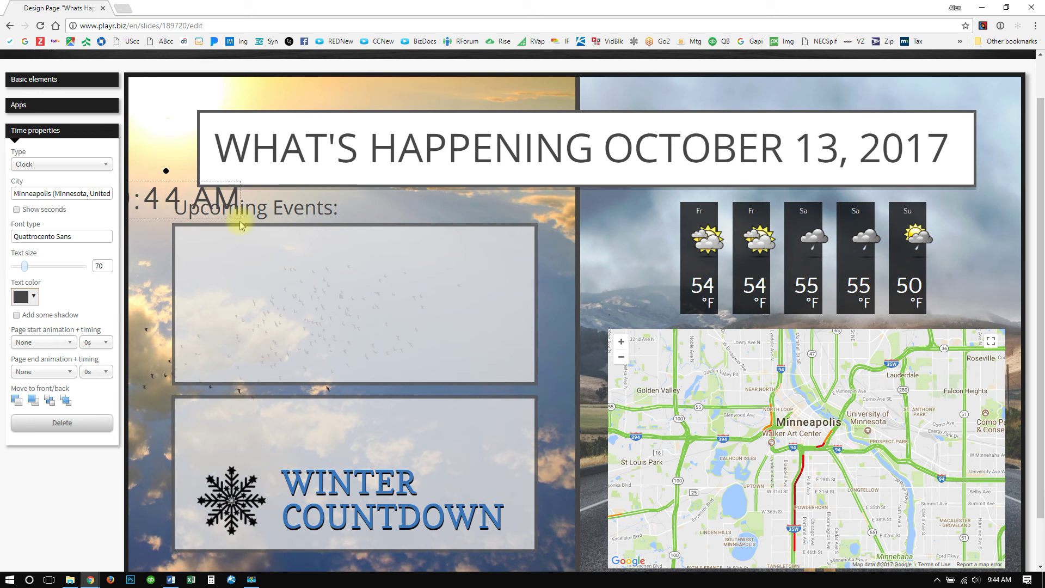
pyautogui.moveTo(328, 216); pyautogui.dragTo(395, 217)
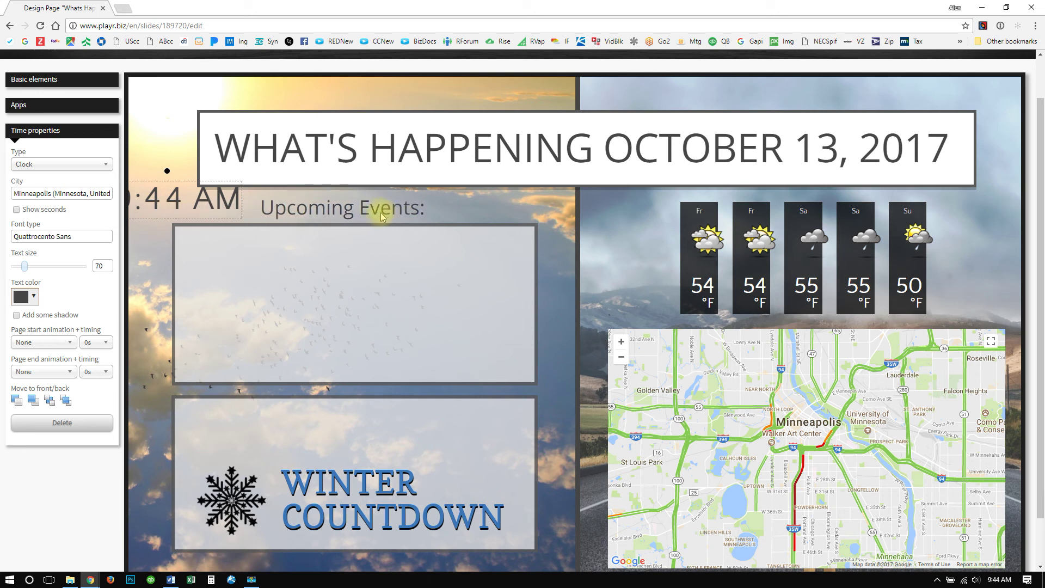
pyautogui.click(220, 203)
pyautogui.moveTo(170, 203); pyautogui.dragTo(268, 205)
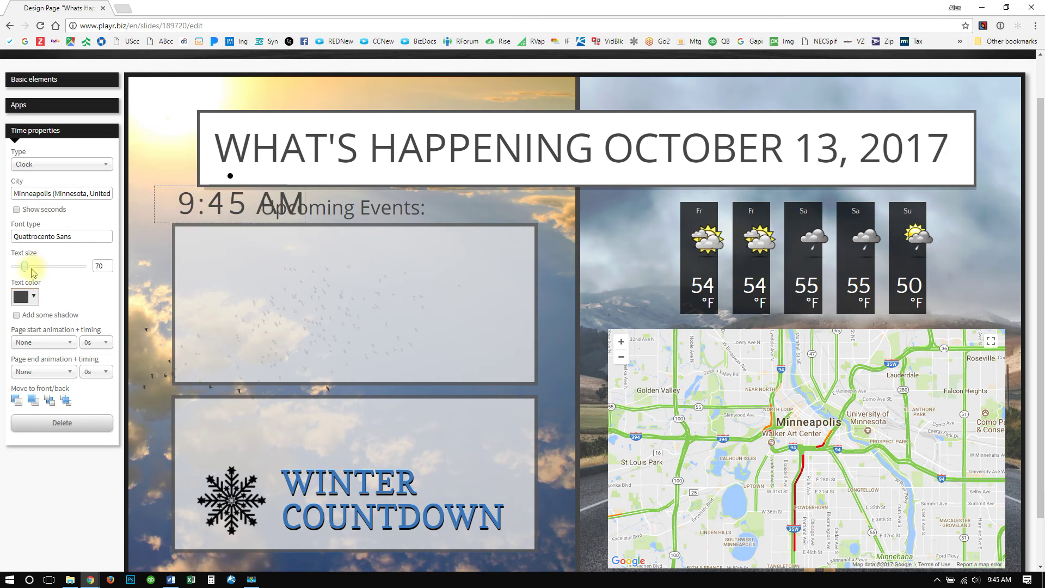
pyautogui.moveTo(23, 267); pyautogui.dragTo(20, 271)
pyautogui.moveTo(244, 200); pyautogui.dragTo(237, 209)
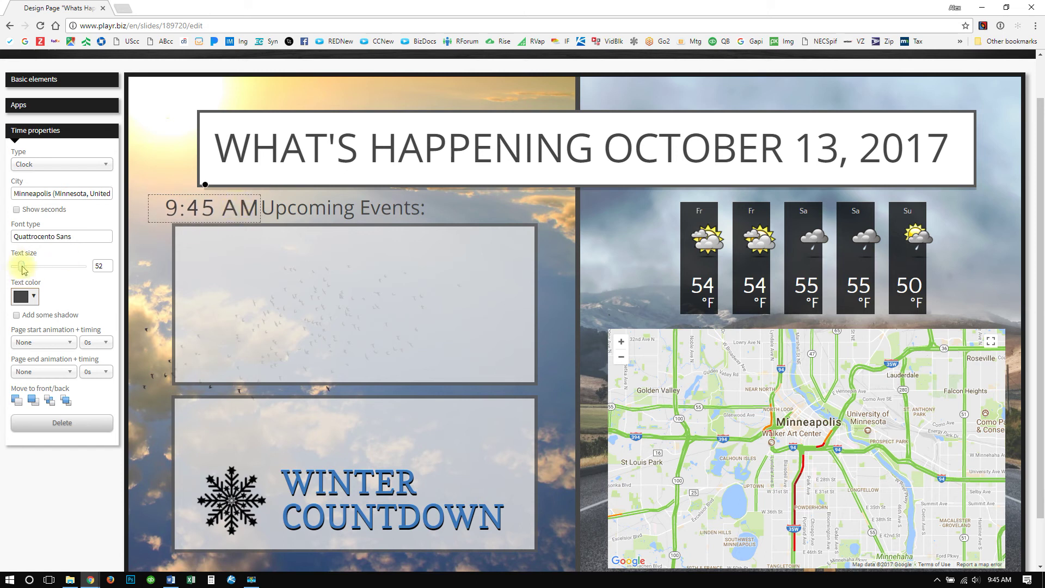
pyautogui.moveTo(22, 266); pyautogui.dragTo(19, 269)
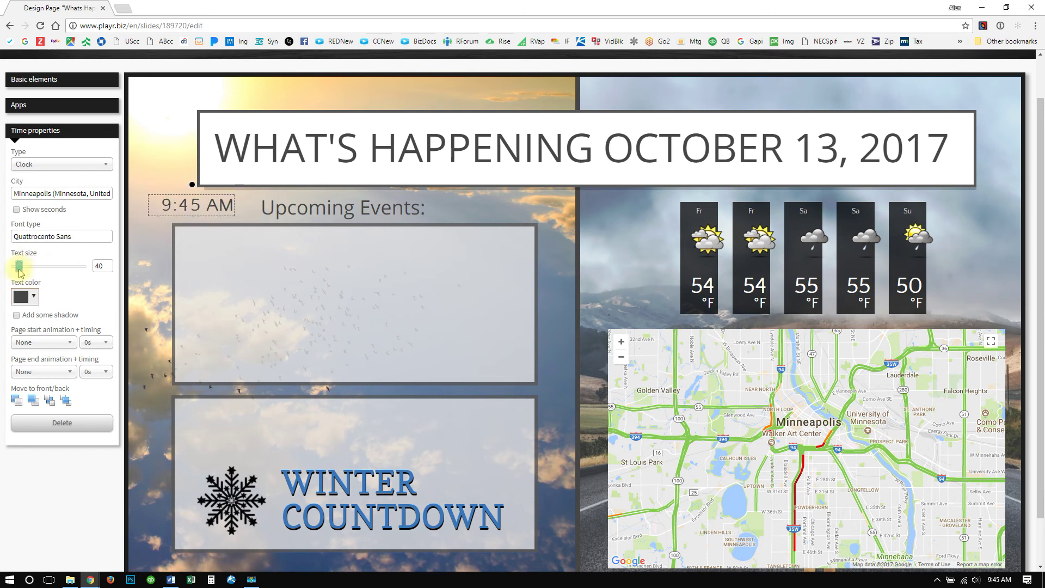
pyautogui.moveTo(196, 204); pyautogui.dragTo(282, 212)
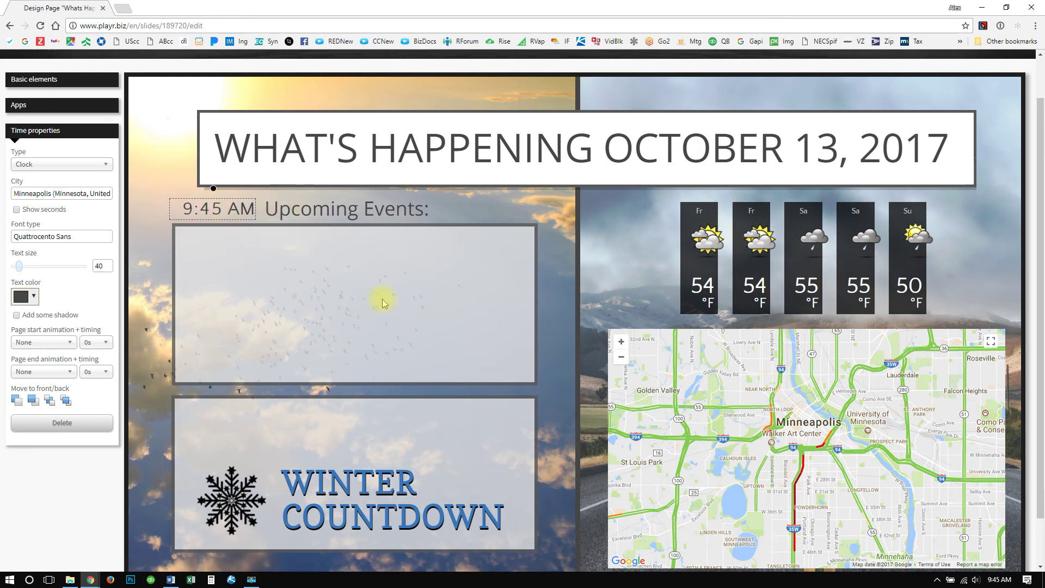
# Review the clock's Type options, leaving it set to Clock.
pyautogui.click(229, 211)
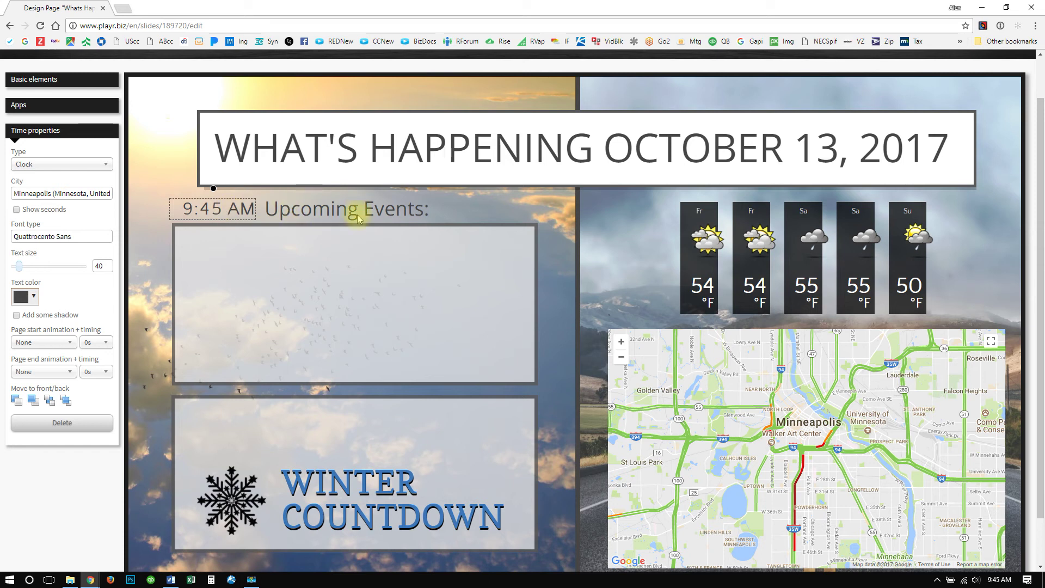
pyautogui.click(57, 166)
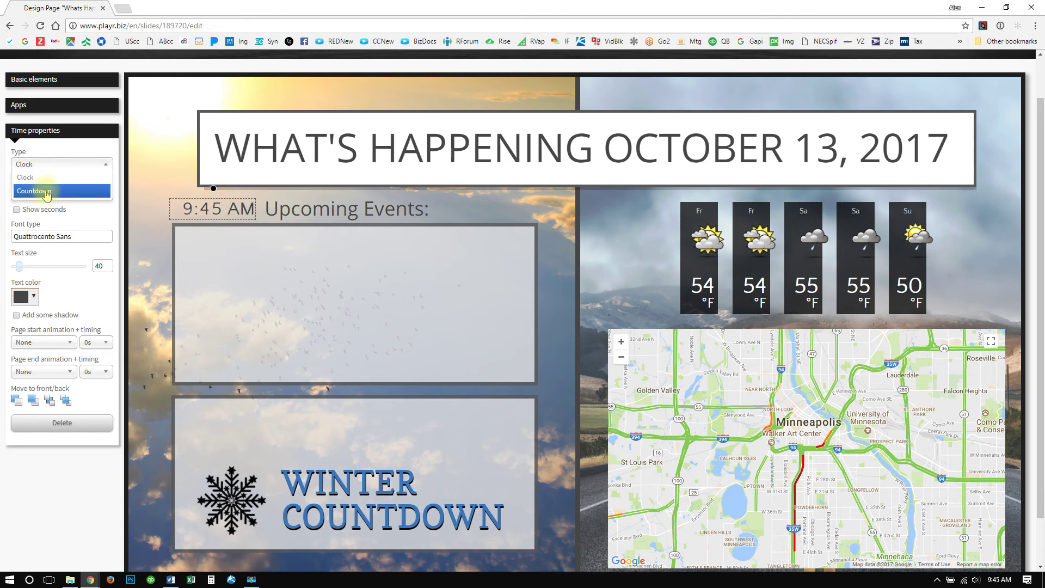
pyautogui.click(203, 216)
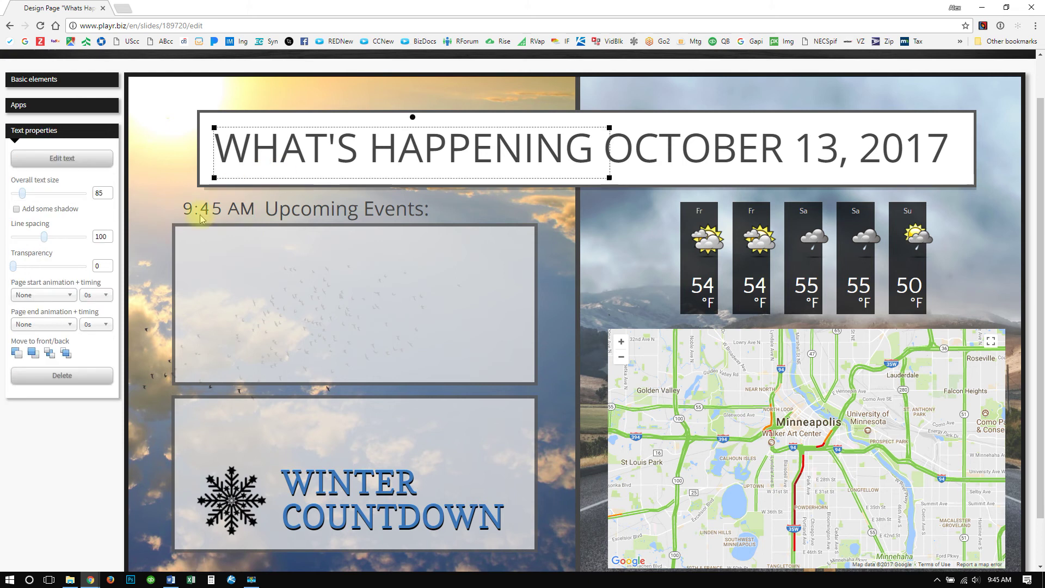
pyautogui.click(202, 216)
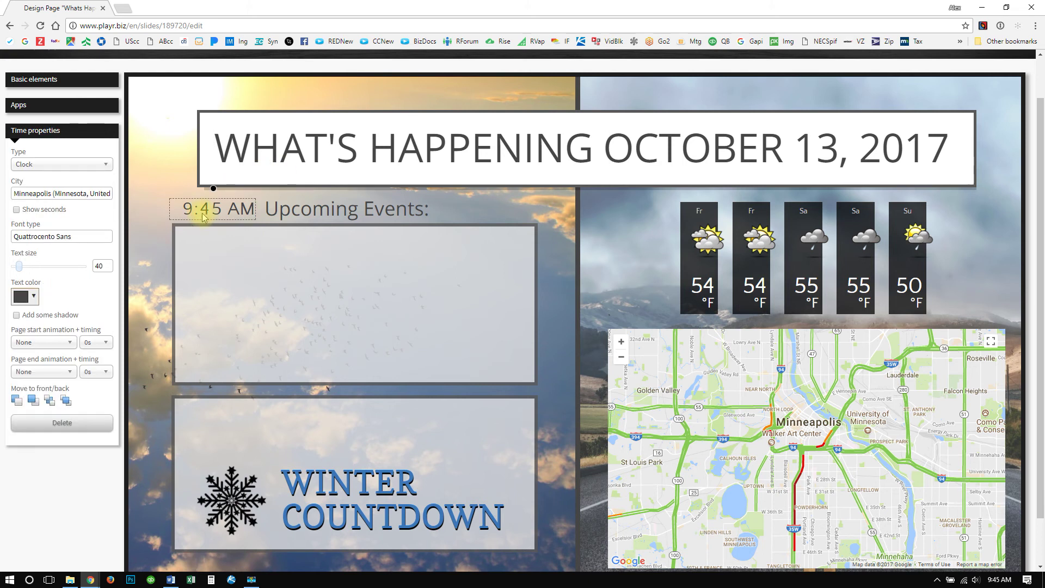
# Paste an enlarged copy of the clock into the Winter Countdown box and make it a countdown.
pyautogui.hotkey('ctrl', 'c')
pyautogui.hotkey('ctrl', 'v')
pyautogui.moveTo(263, 233); pyautogui.dragTo(272, 433)
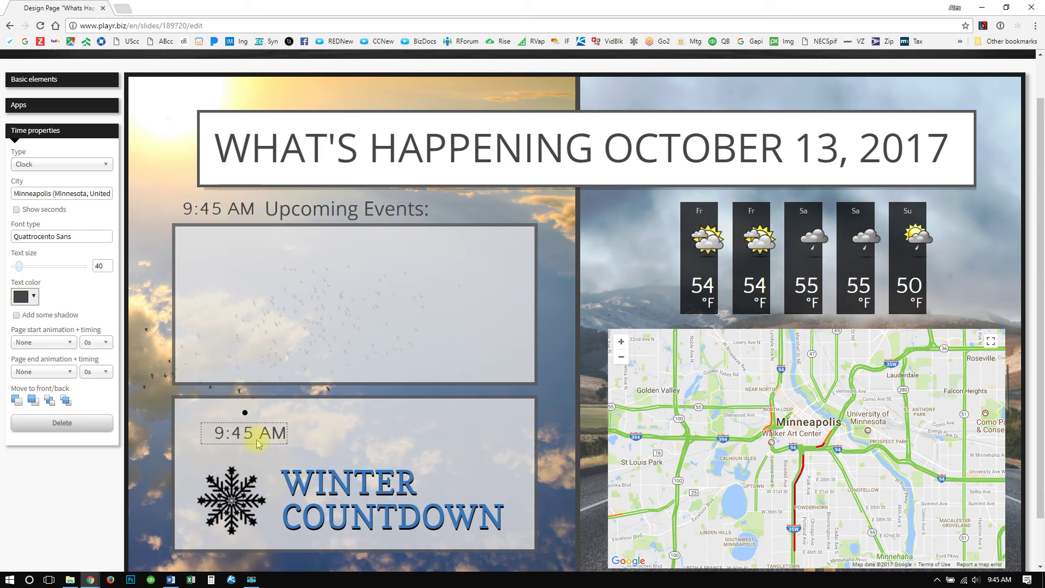
pyautogui.moveTo(256, 440); pyautogui.dragTo(243, 427)
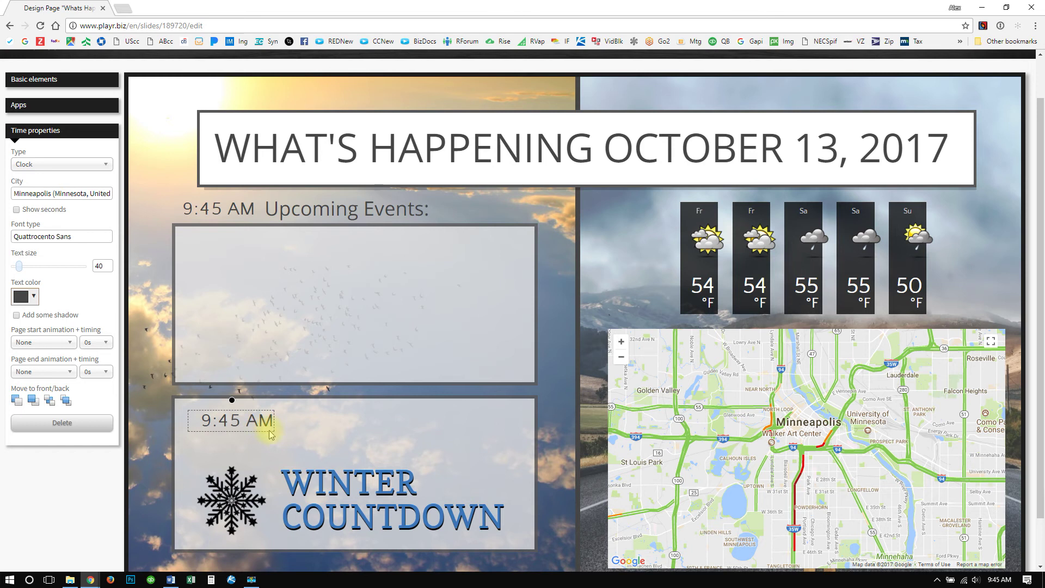
pyautogui.moveTo(19, 266); pyautogui.dragTo(29, 272)
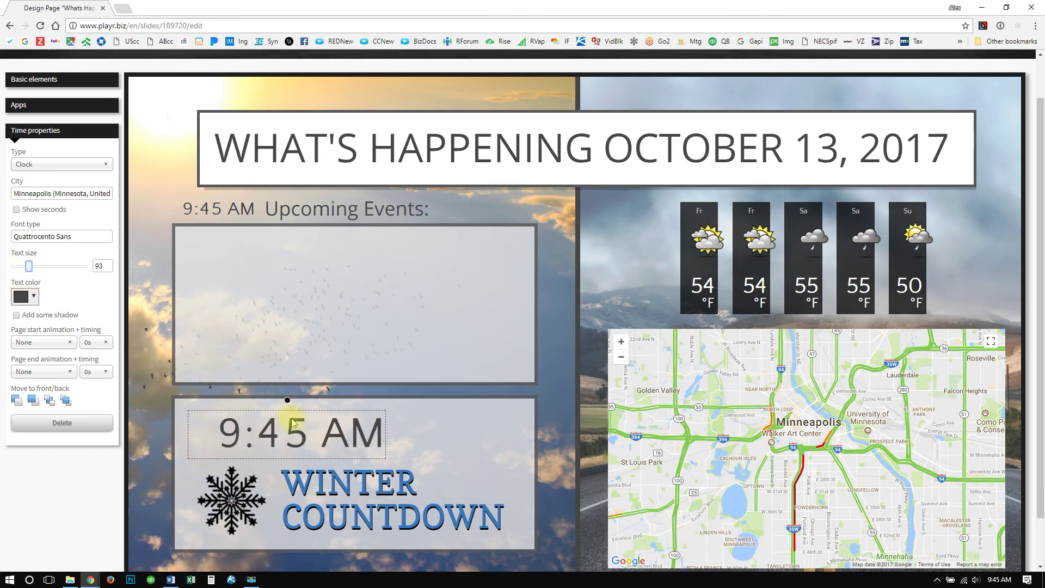
pyautogui.moveTo(290, 425); pyautogui.dragTo(297, 428)
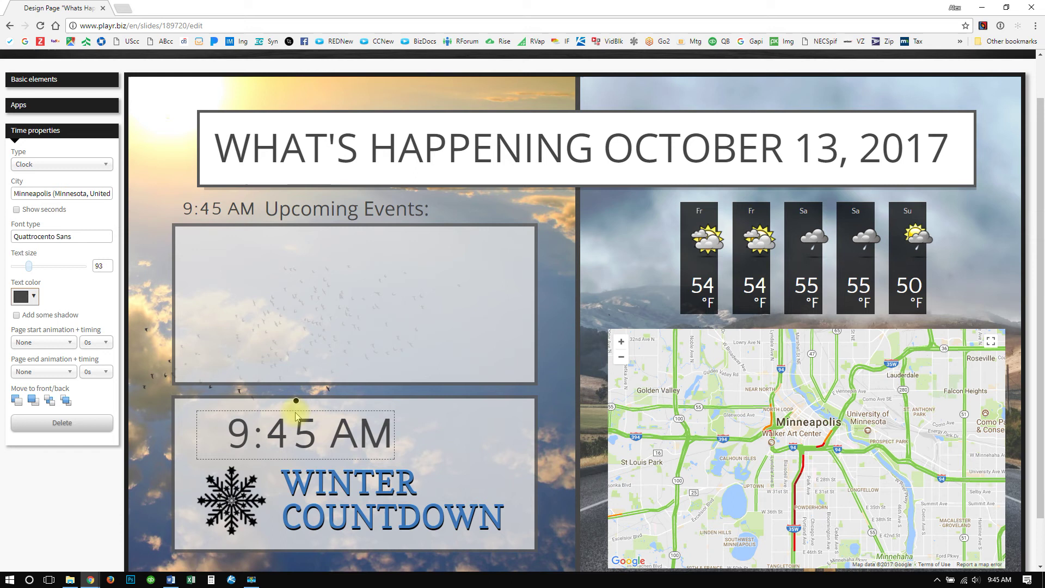
pyautogui.click(74, 166)
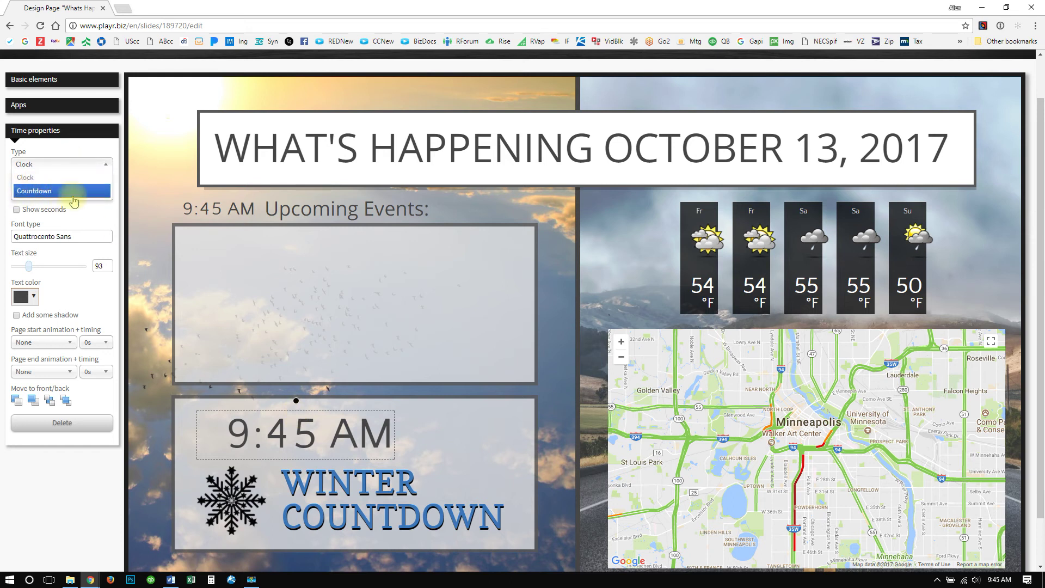
pyautogui.click(55, 191)
# Widen the countdown box and set its target date to December 21, 2017.
pyautogui.moveTo(282, 435); pyautogui.dragTo(414, 432)
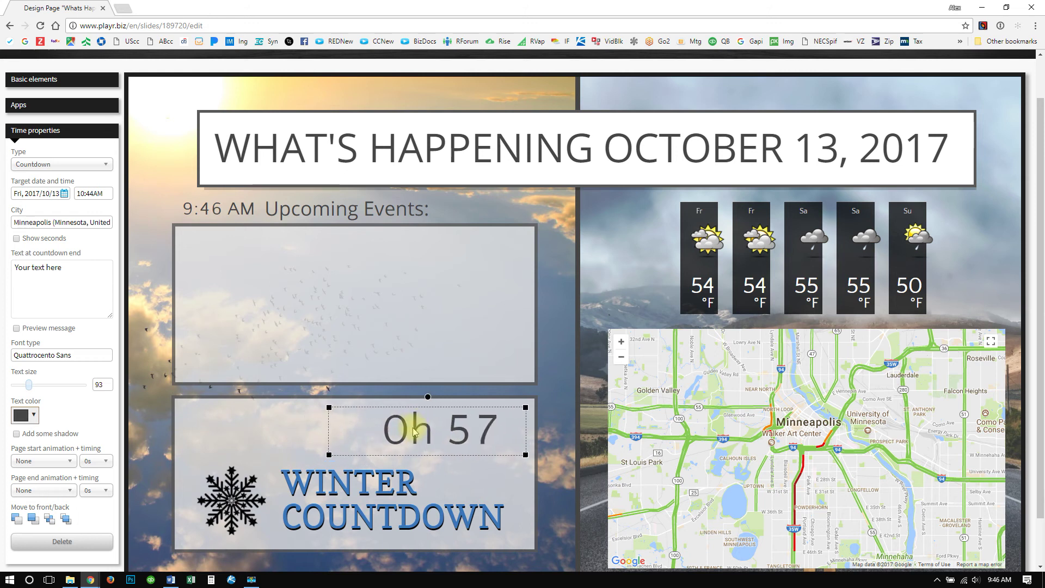
pyautogui.moveTo(330, 453); pyautogui.dragTo(180, 457)
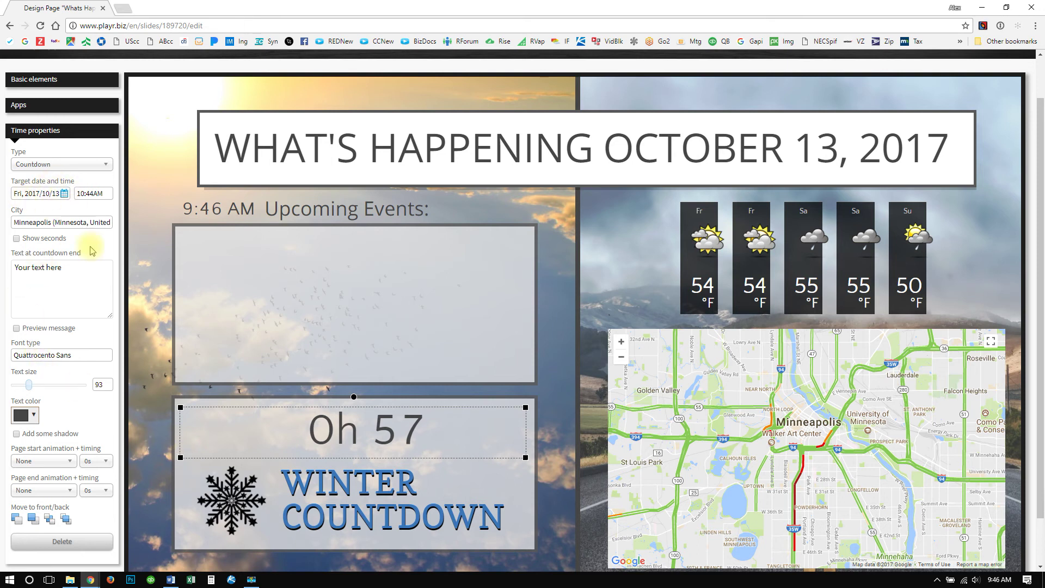
pyautogui.click(50, 196)
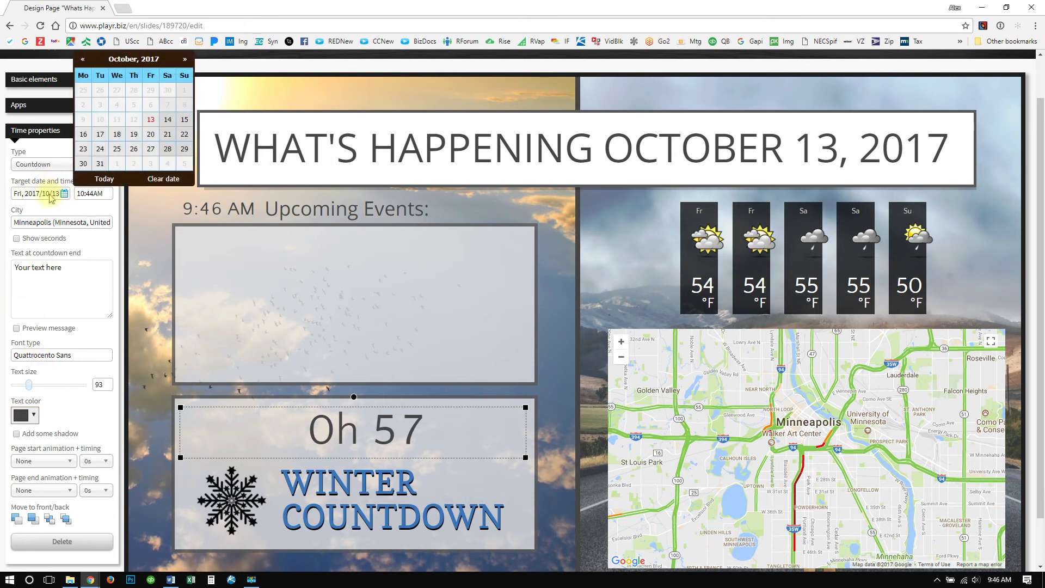
pyautogui.click(185, 60)
pyautogui.click(185, 60)
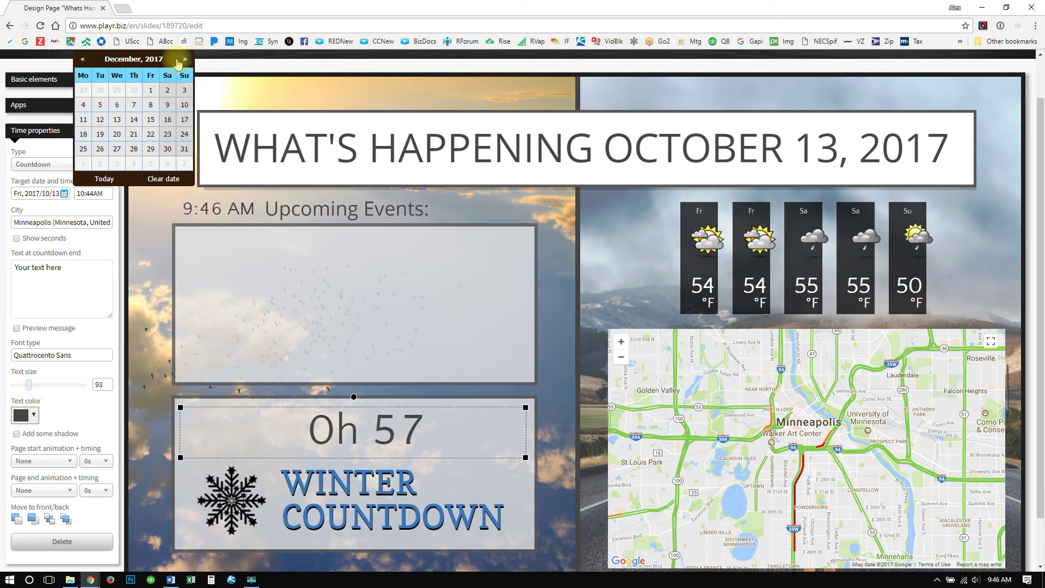
pyautogui.click(129, 137)
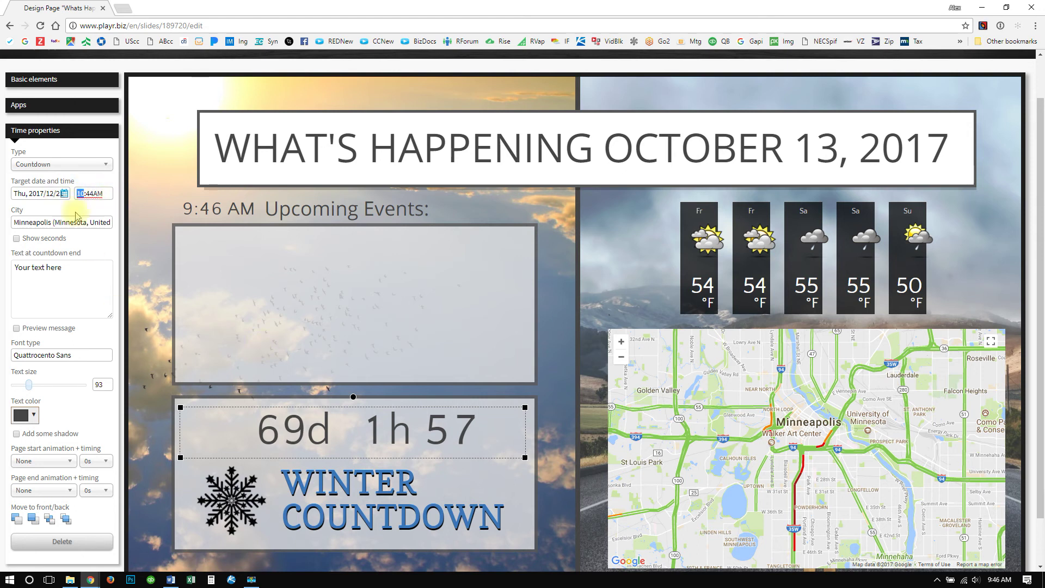
pyautogui.click(323, 434)
# Show seconds in the countdown, lower its text size to 78, and refit the box.
pyautogui.click(104, 193)
pyautogui.click(17, 238)
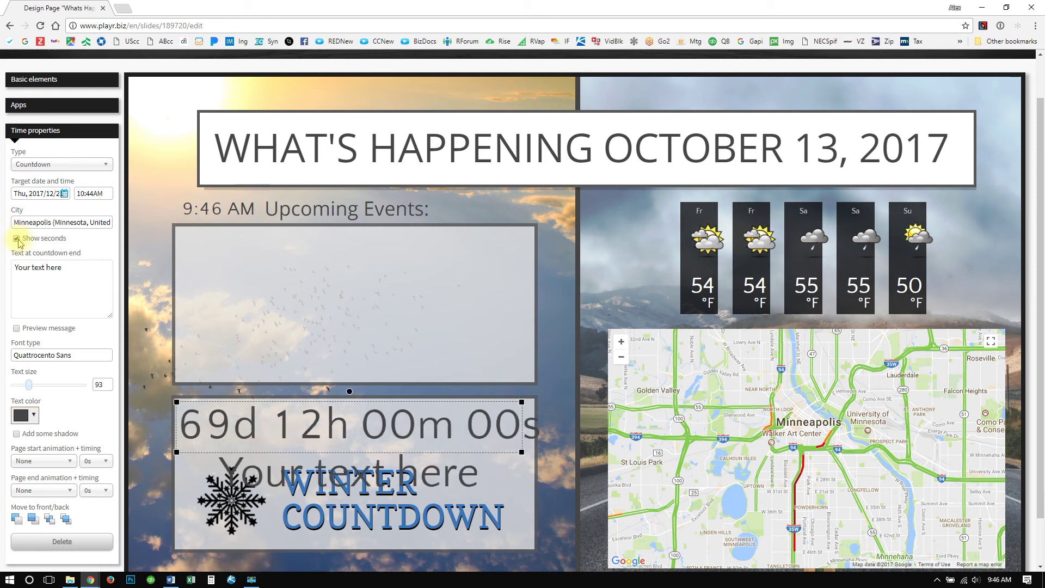
pyautogui.click(525, 455)
pyautogui.click(473, 434)
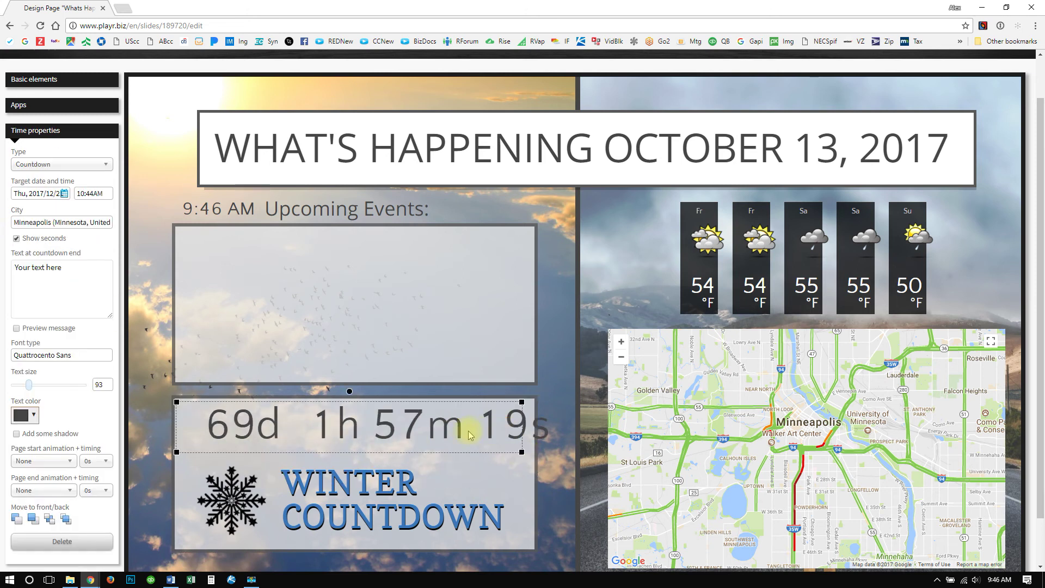
pyautogui.moveTo(520, 451); pyautogui.dragTo(560, 452)
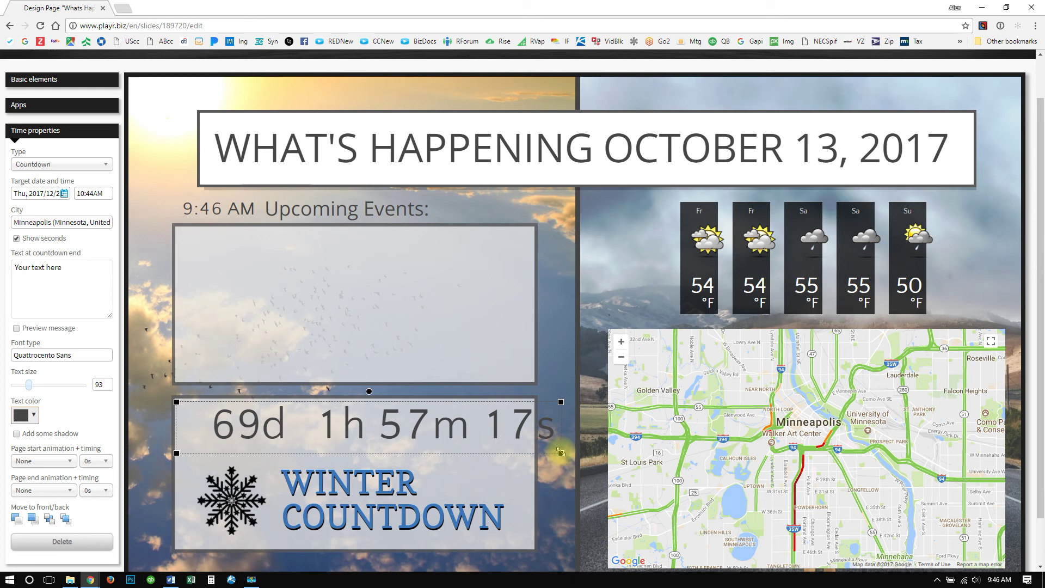
pyautogui.moveTo(29, 385); pyautogui.dragTo(24, 389)
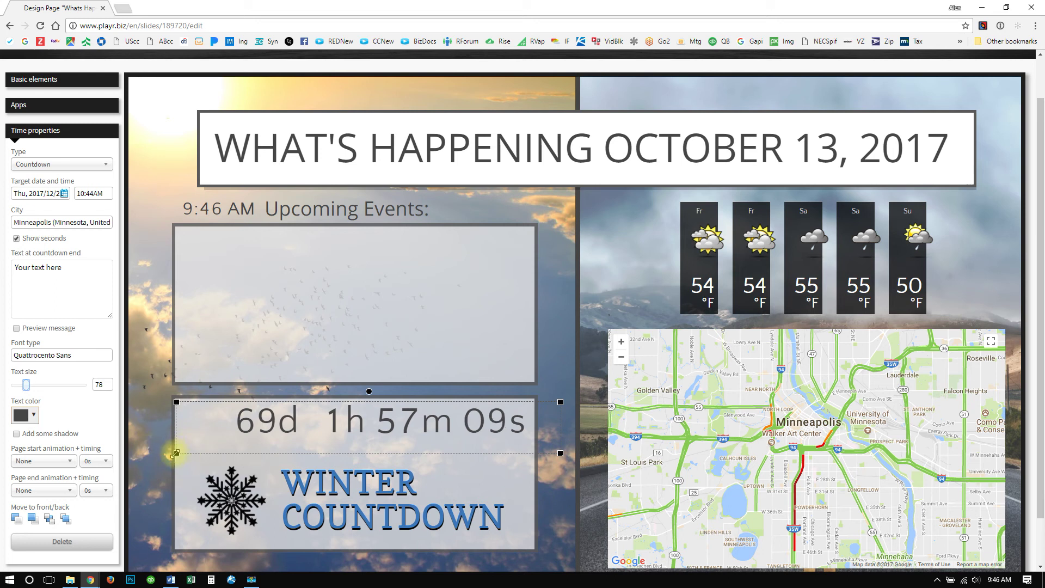
pyautogui.moveTo(176, 454)
pyautogui.mouseDown()
pyautogui.moveTo(165, 454)
pyautogui.moveTo(182, 454)
pyautogui.mouseUp()
pyautogui.moveTo(559, 454); pyautogui.dragTo(521, 453)
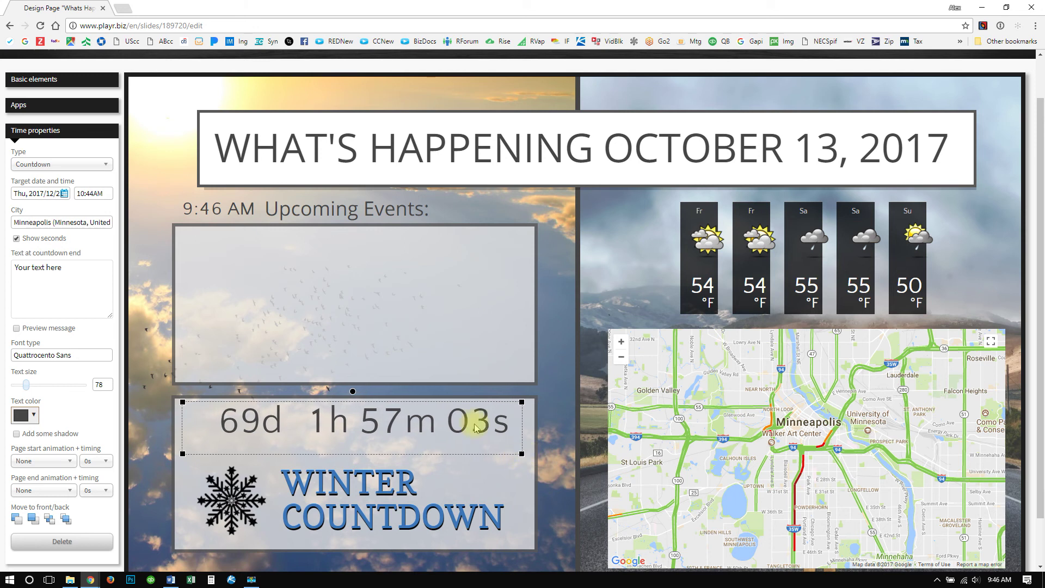
pyautogui.moveTo(460, 418); pyautogui.dragTo(455, 426)
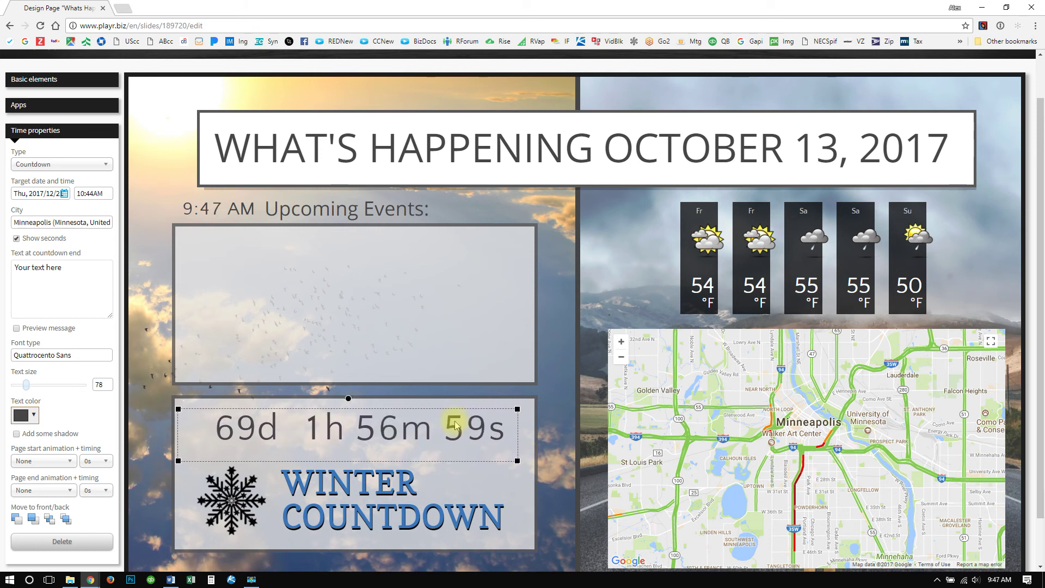
pyautogui.click(67, 267)
# Set the countdown end message to HOORAY WINTER!, preview it, then turn the preview off.
pyautogui.hotkey('ctrl', 'a')
pyautogui.write('HOORAY WINTER IS H')
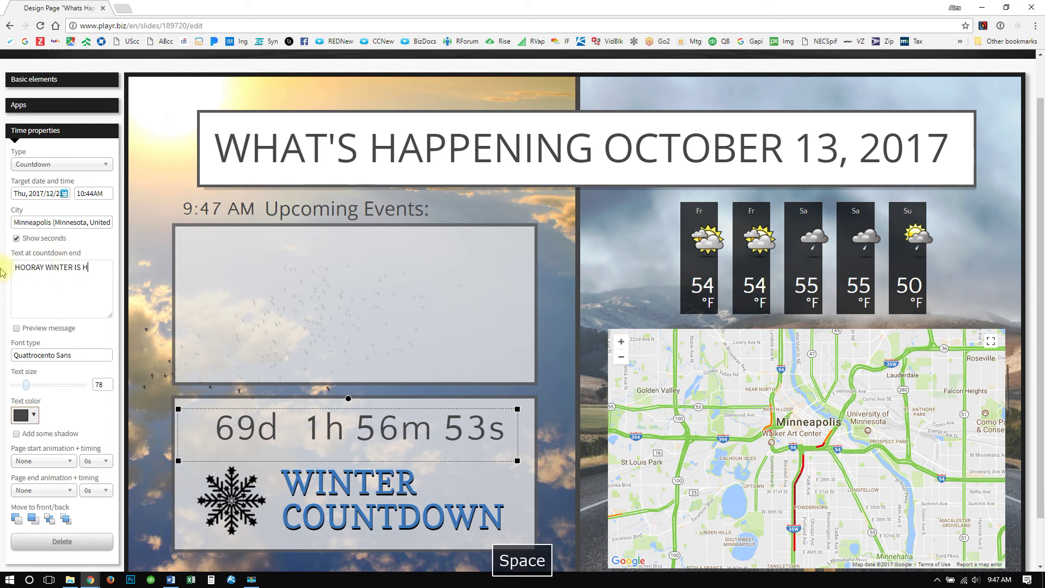
pyautogui.write('ERE!')
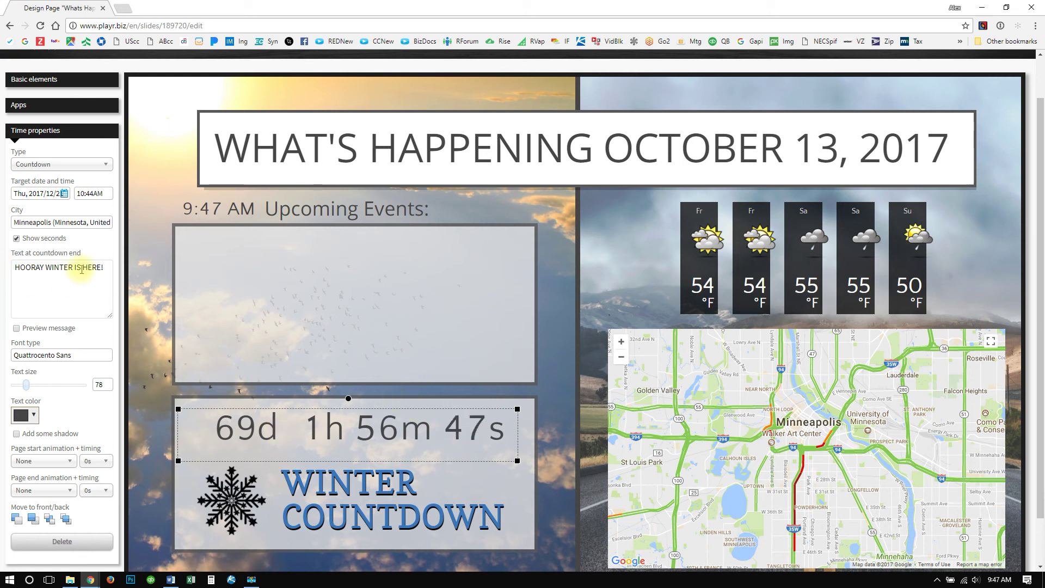
pyautogui.click(16, 328)
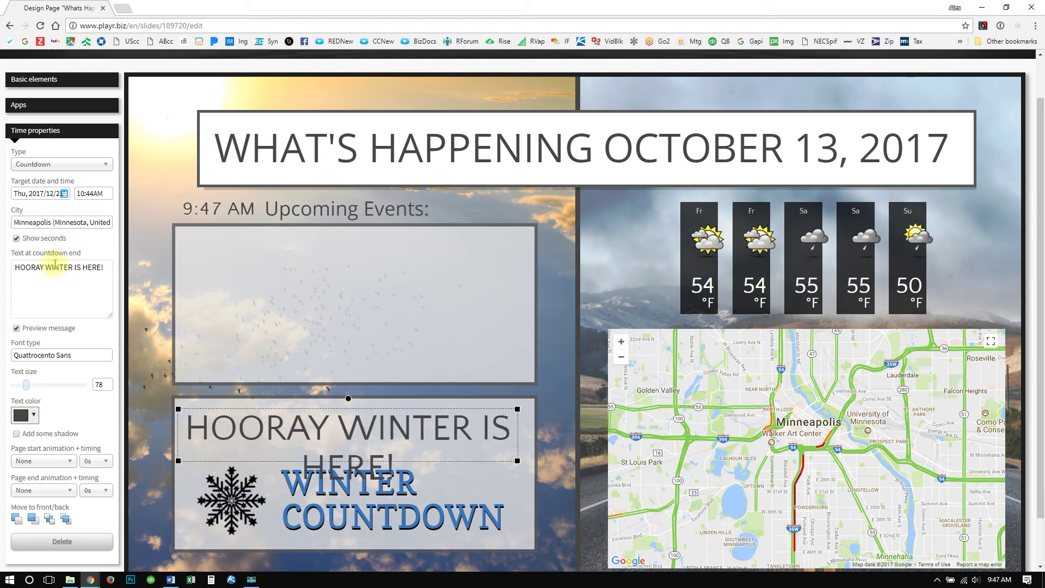
pyautogui.moveTo(75, 268); pyautogui.dragTo(98, 268)
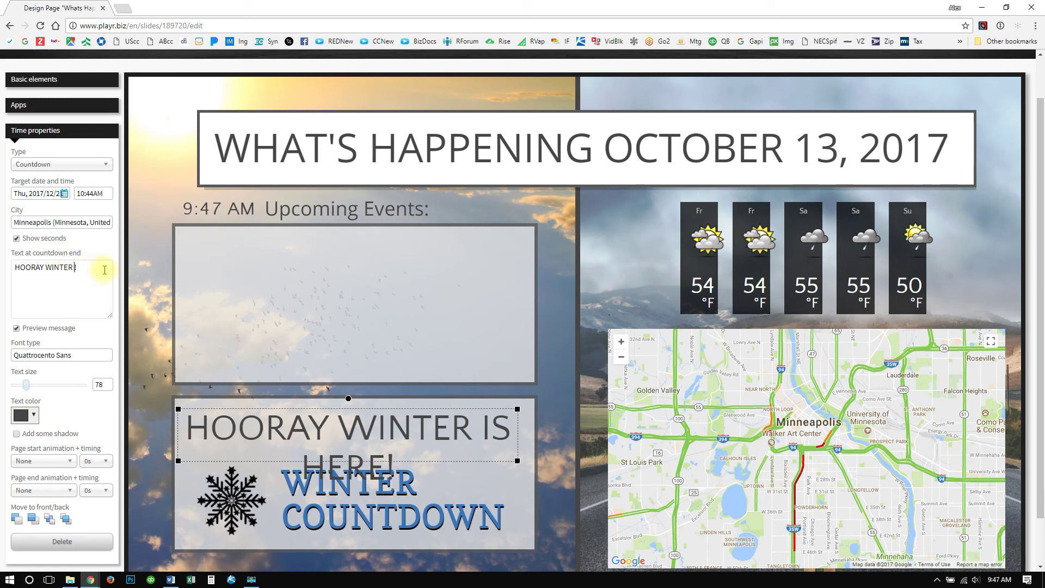
pyautogui.press('BackSpace')
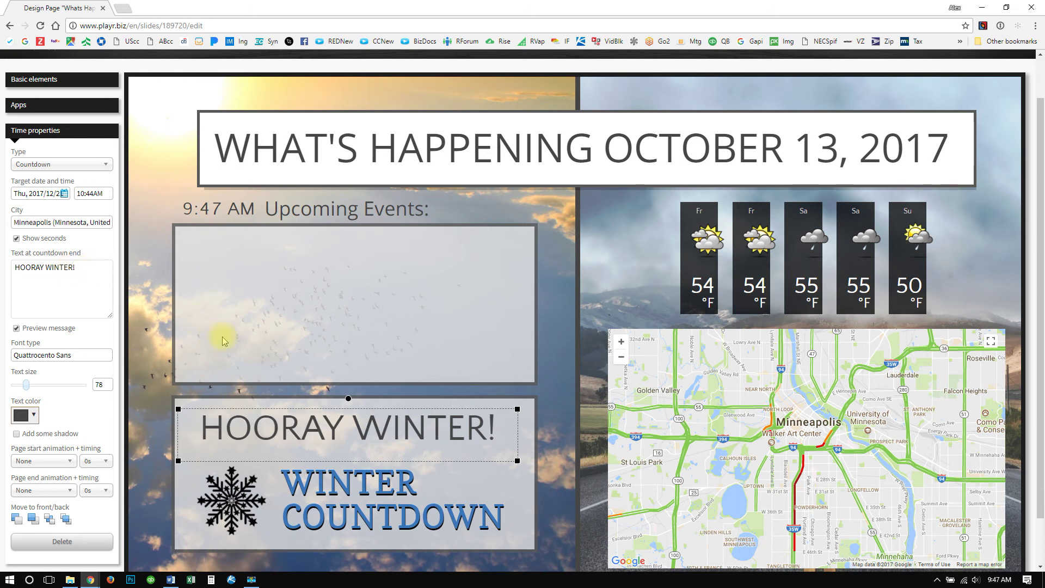
pyautogui.click(17, 328)
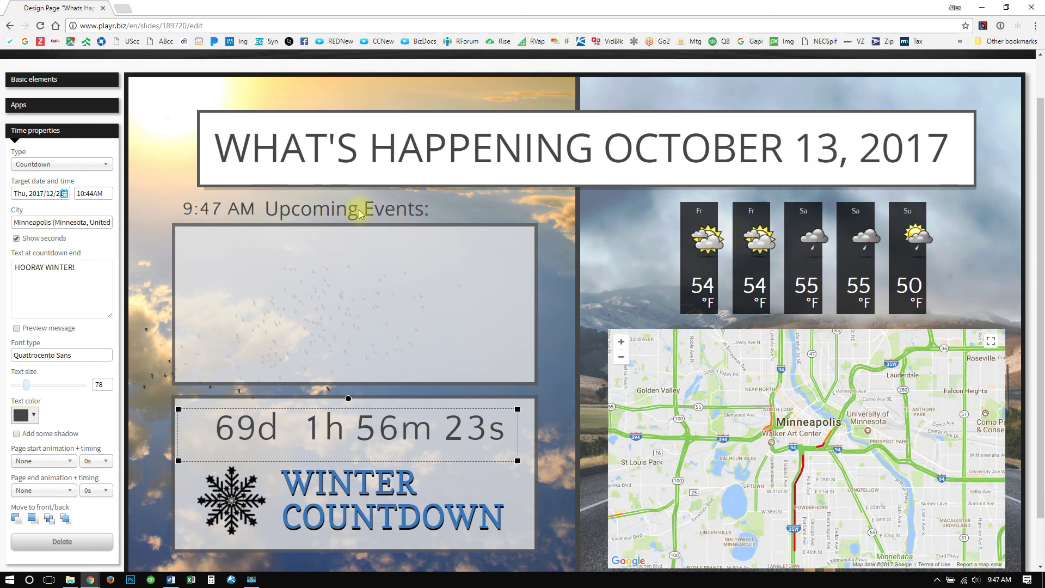
pyautogui.scroll(-1, 445, 265)
# Add a Calendar app and size it to fit inside the Upcoming Events box.
pyautogui.scroll(-1, 445, 265)
pyautogui.scroll(3, 430, 326)
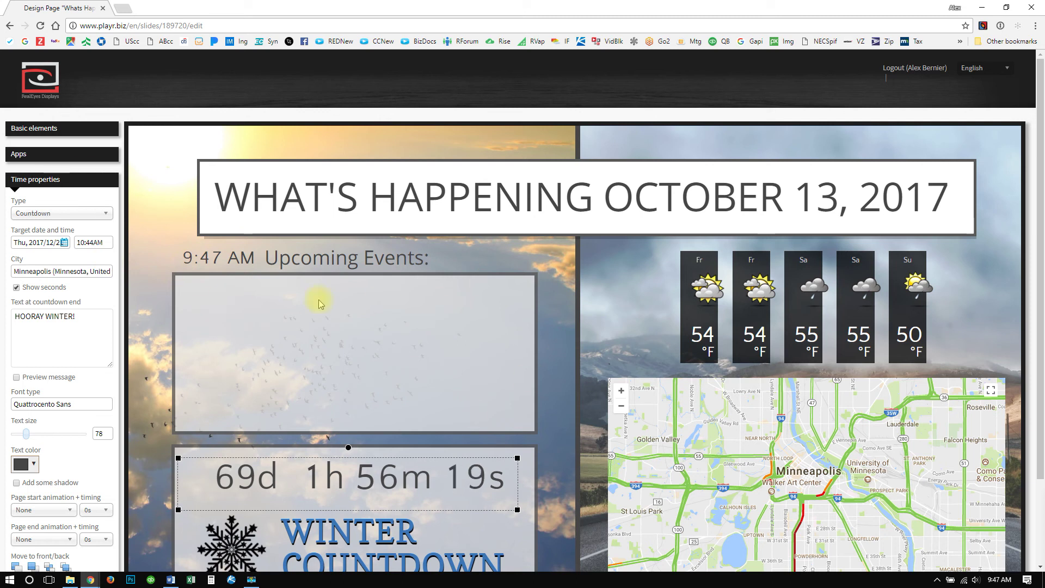
pyautogui.click(59, 154)
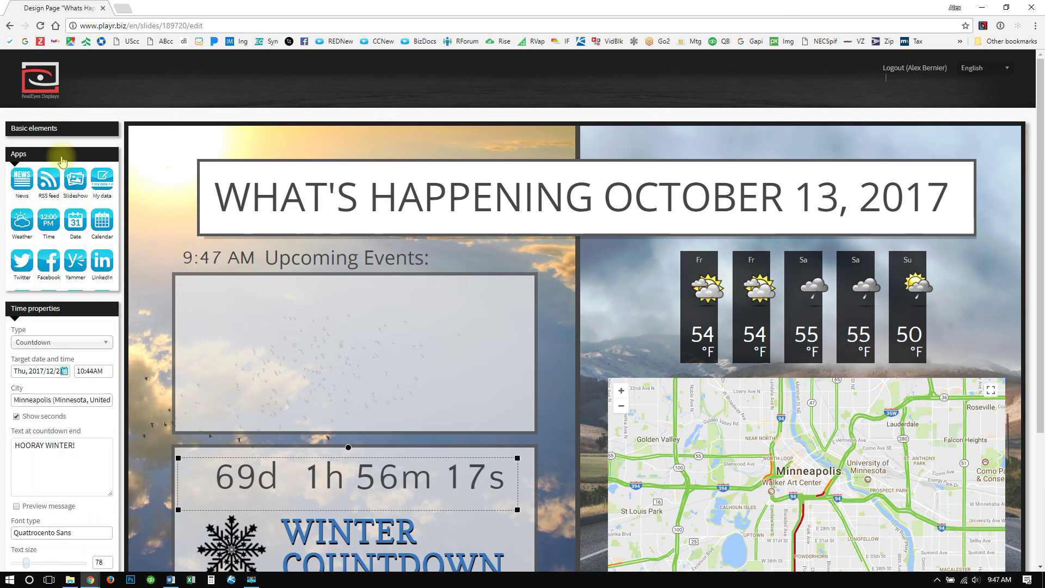
pyautogui.moveTo(102, 224); pyautogui.dragTo(329, 318)
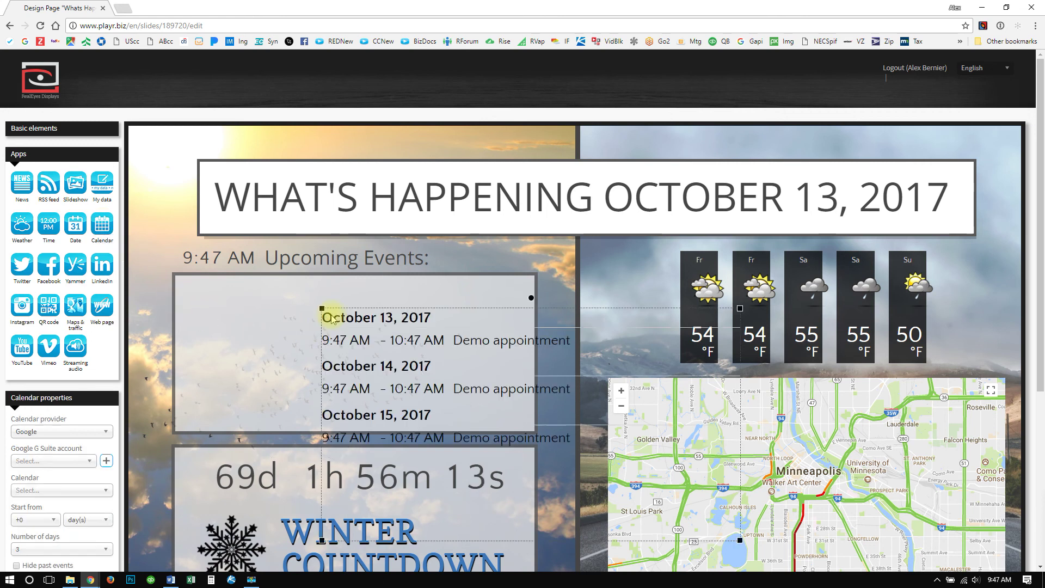
pyautogui.moveTo(395, 370); pyautogui.dragTo(186, 265)
pyautogui.moveTo(183, 282); pyautogui.dragTo(176, 276)
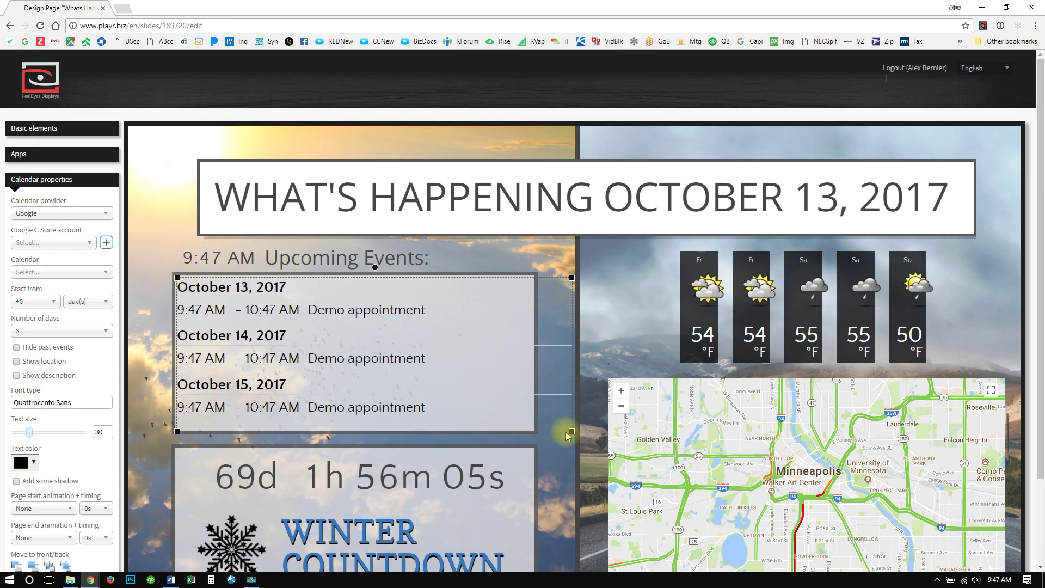
pyautogui.moveTo(571, 432); pyautogui.dragTo(534, 431)
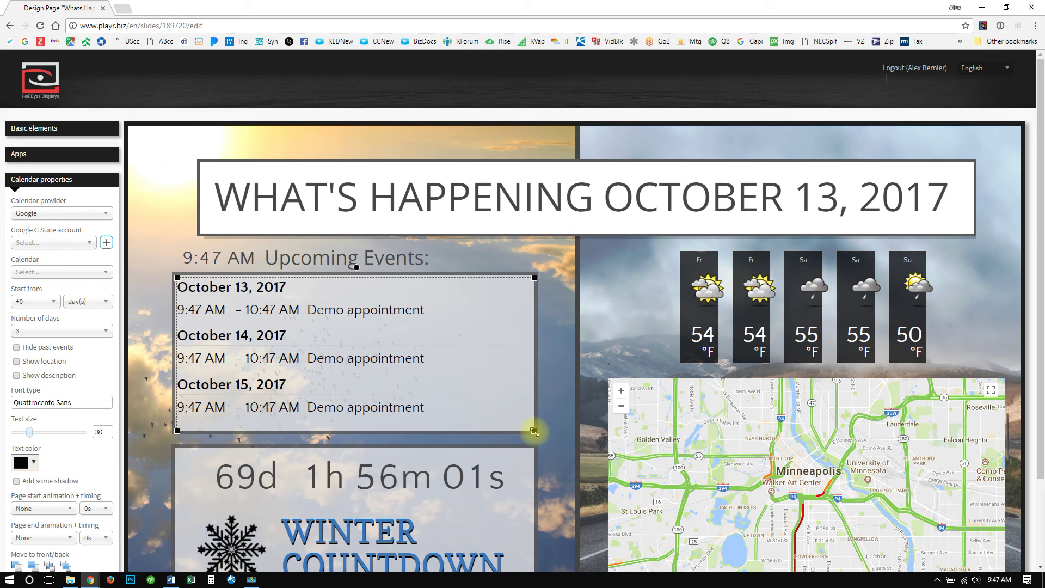
pyautogui.moveTo(177, 276); pyautogui.dragTo(175, 275)
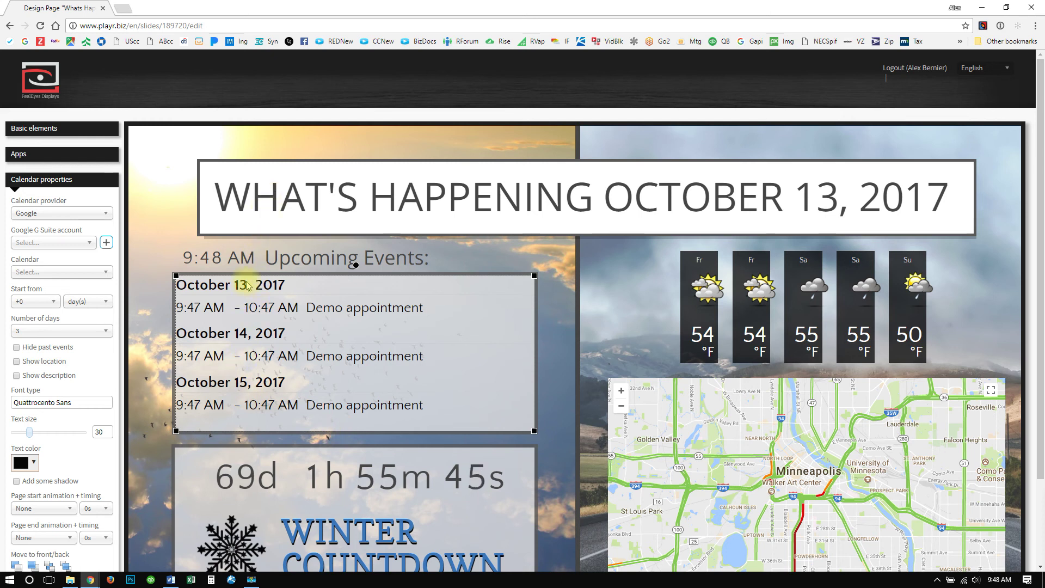
# Set the calendar provider to Google and start adding a Google G Suite account.
pyautogui.click(50, 214)
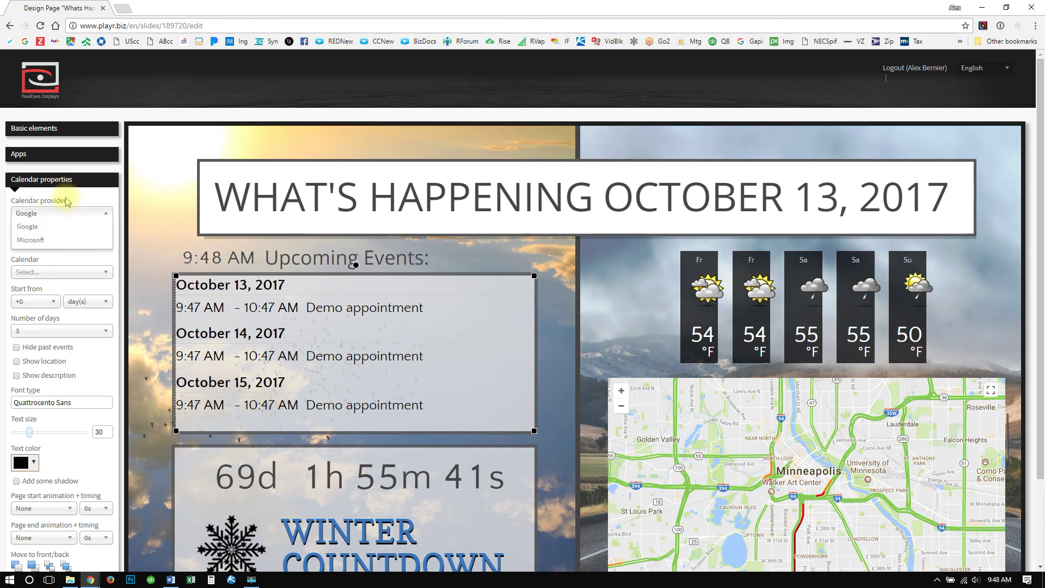
pyautogui.click(36, 226)
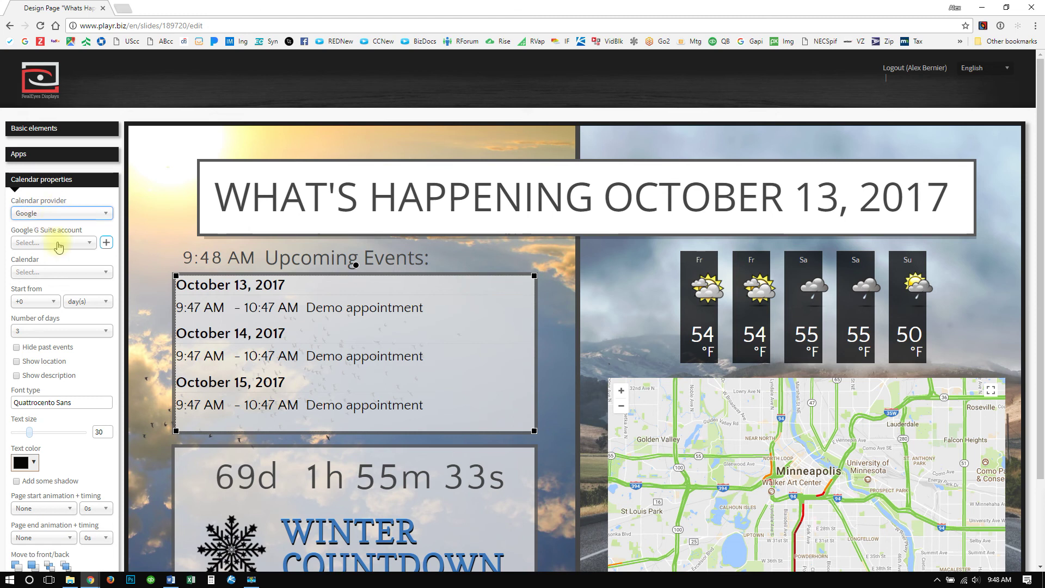
pyautogui.click(108, 241)
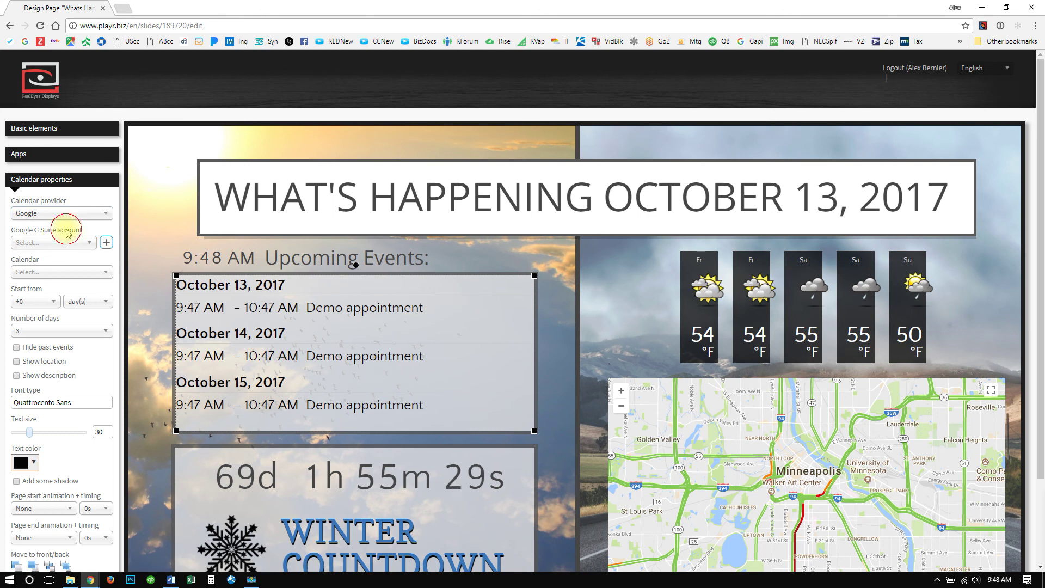
pyautogui.click(108, 248)
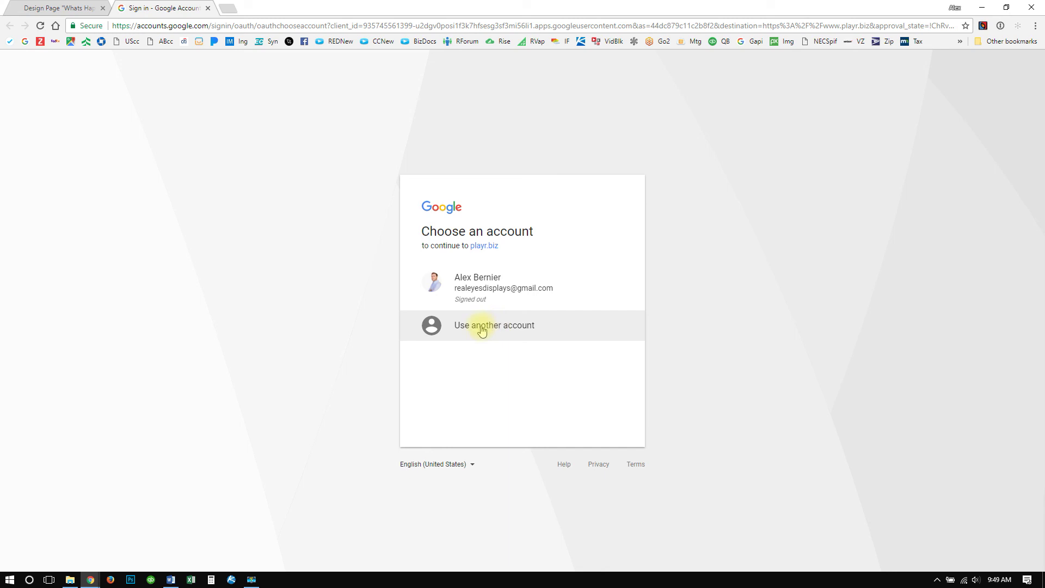
# Sign in with the Google account's e-mail and password, then allow playr.biz calendar access.
pyautogui.click(515, 327)
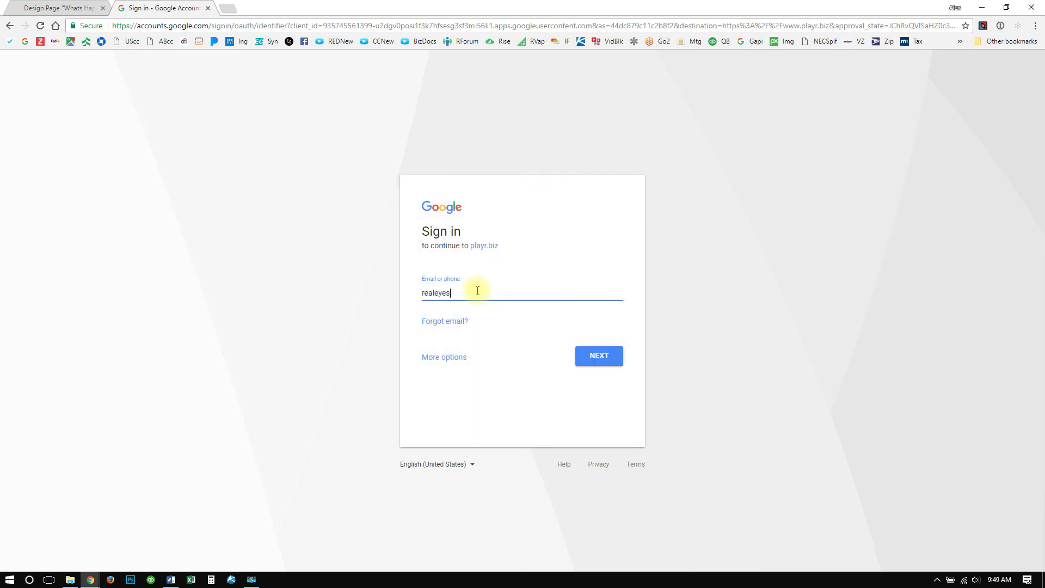
pyautogui.press('Return')
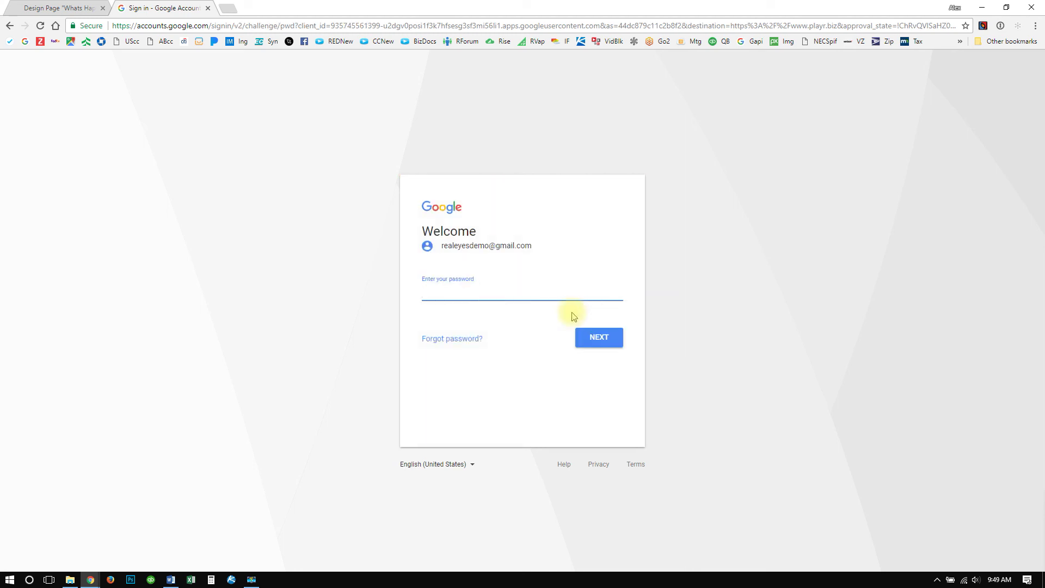
pyautogui.press('Return')
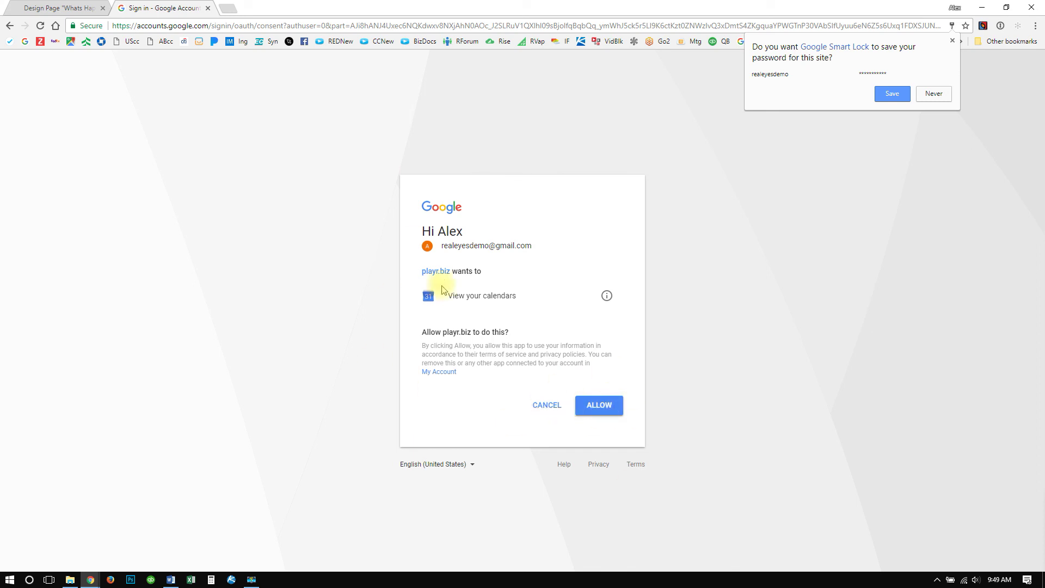
pyautogui.click(610, 406)
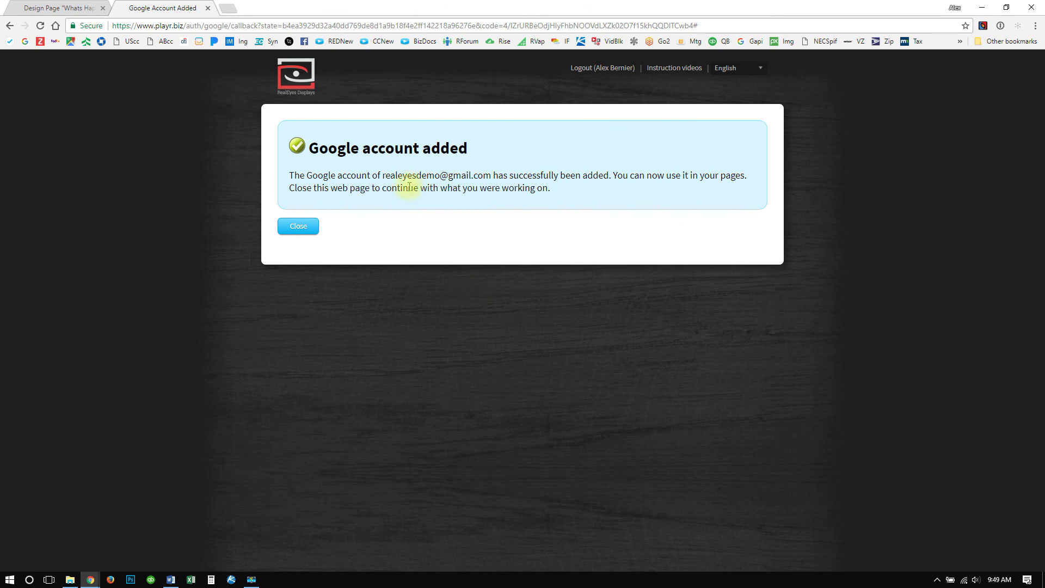
# Choose the newly added Google account and its main calendar as the events source.
pyautogui.click(303, 233)
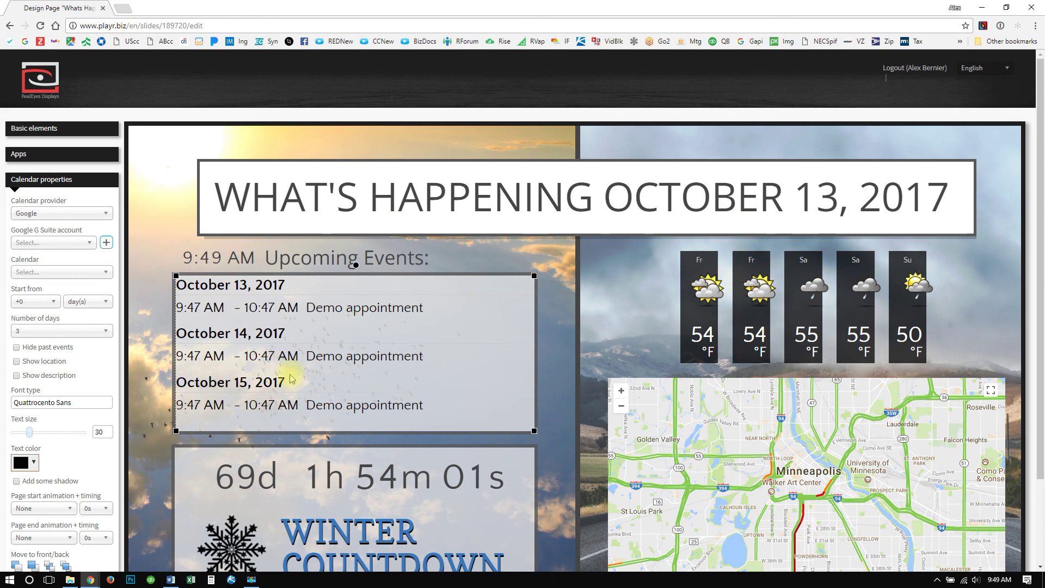
pyautogui.click(51, 248)
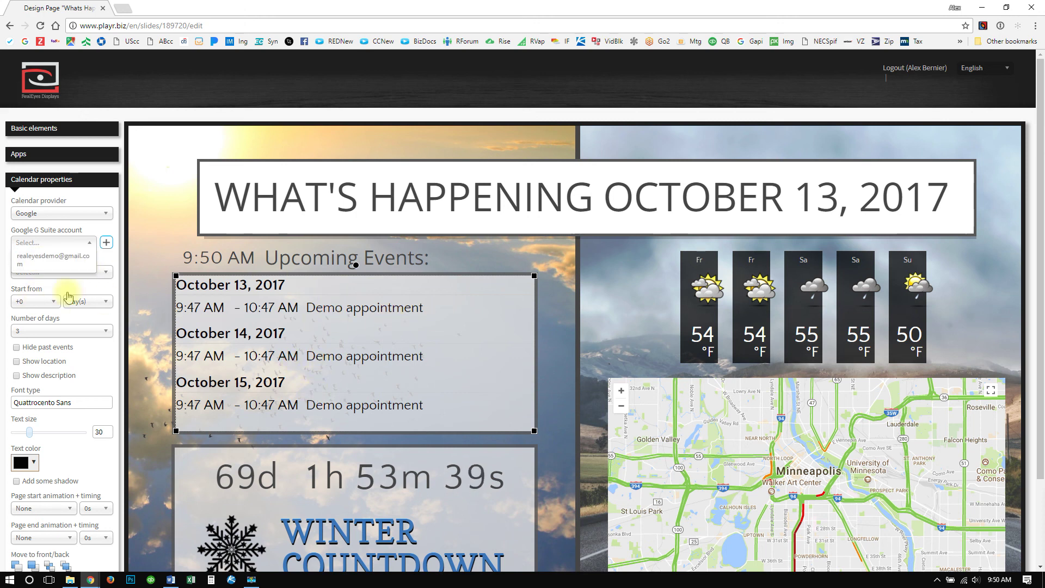
pyautogui.click(58, 244)
pyautogui.click(54, 242)
pyautogui.click(54, 259)
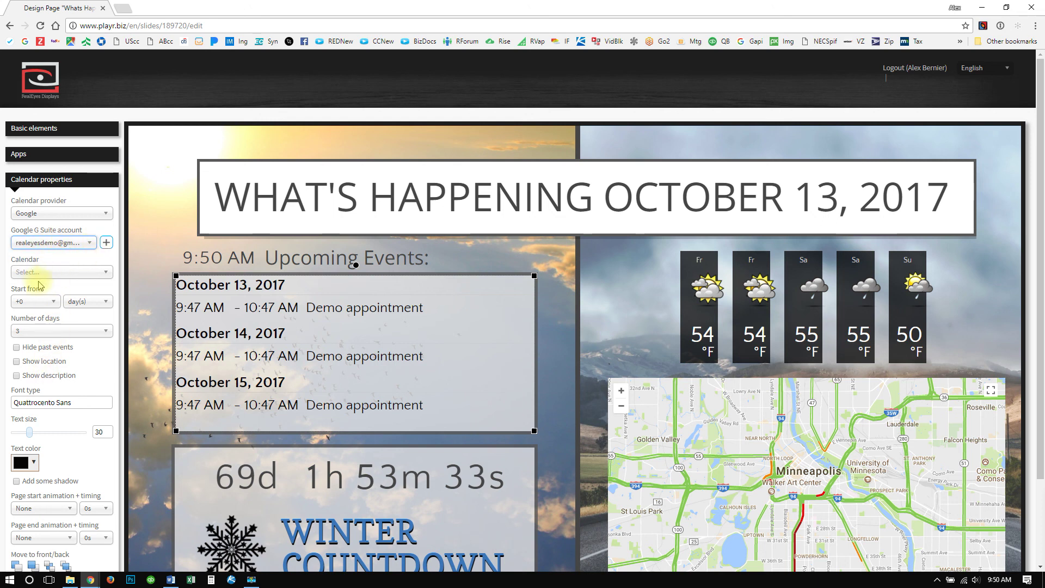
pyautogui.click(68, 272)
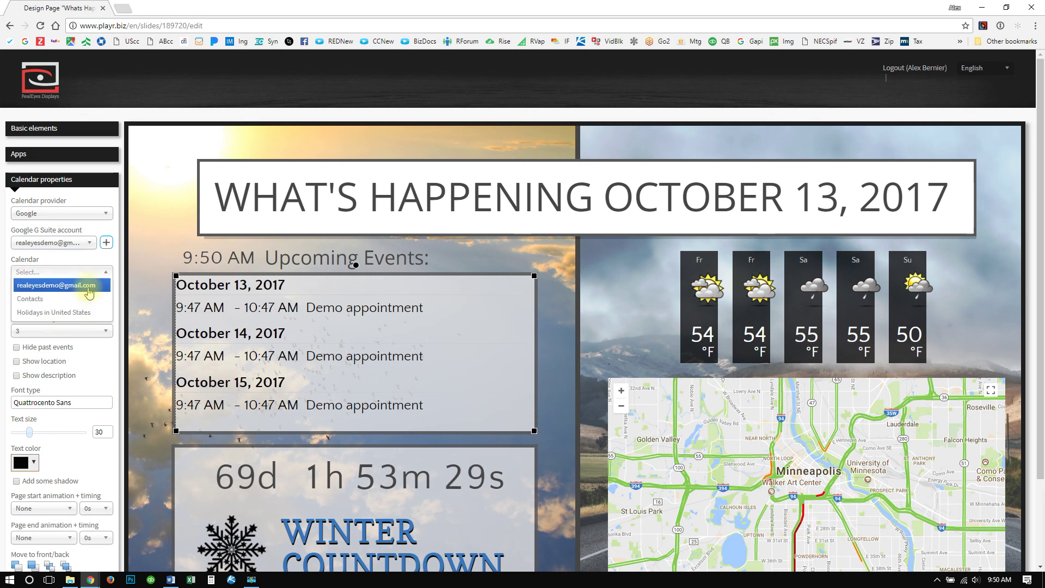
pyautogui.click(82, 286)
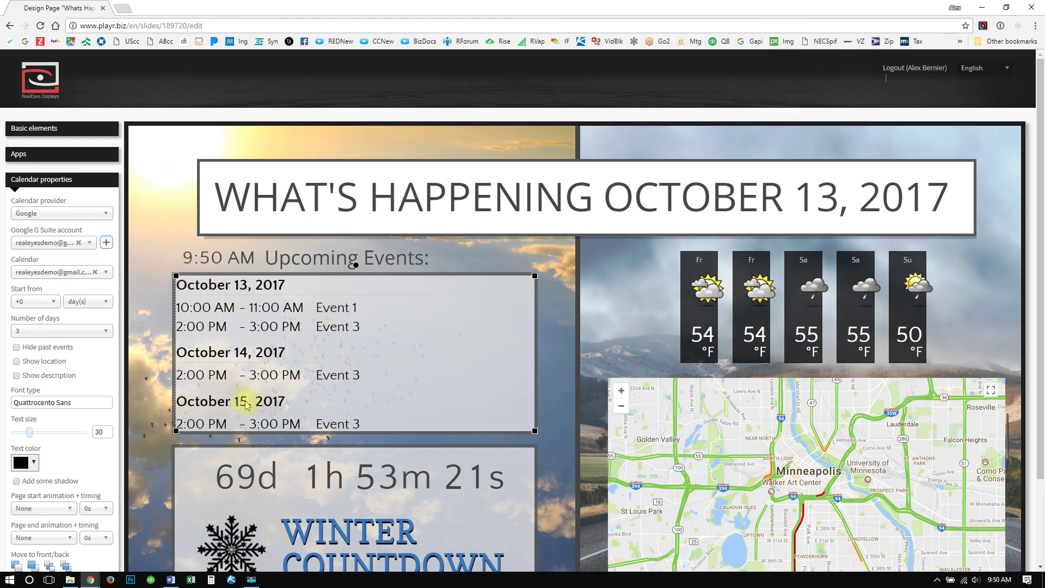
pyautogui.scroll(-1, 246, 403)
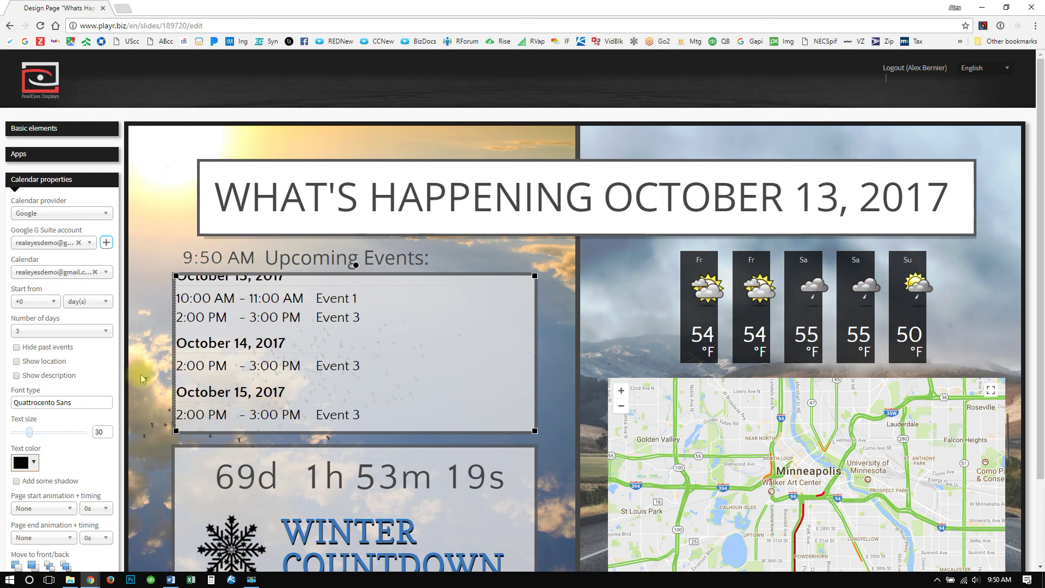
pyautogui.click(48, 302)
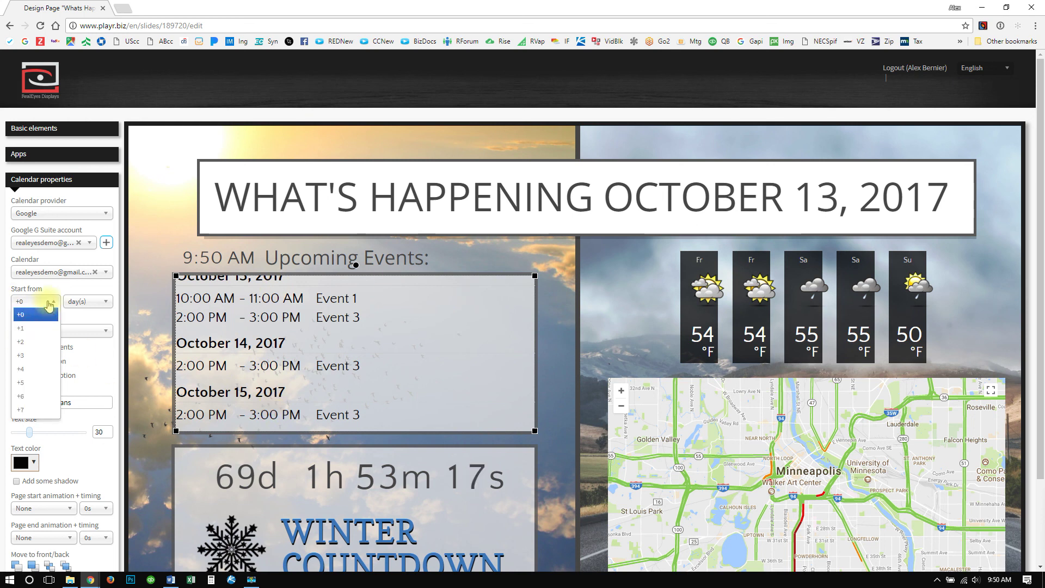
pyautogui.click(33, 328)
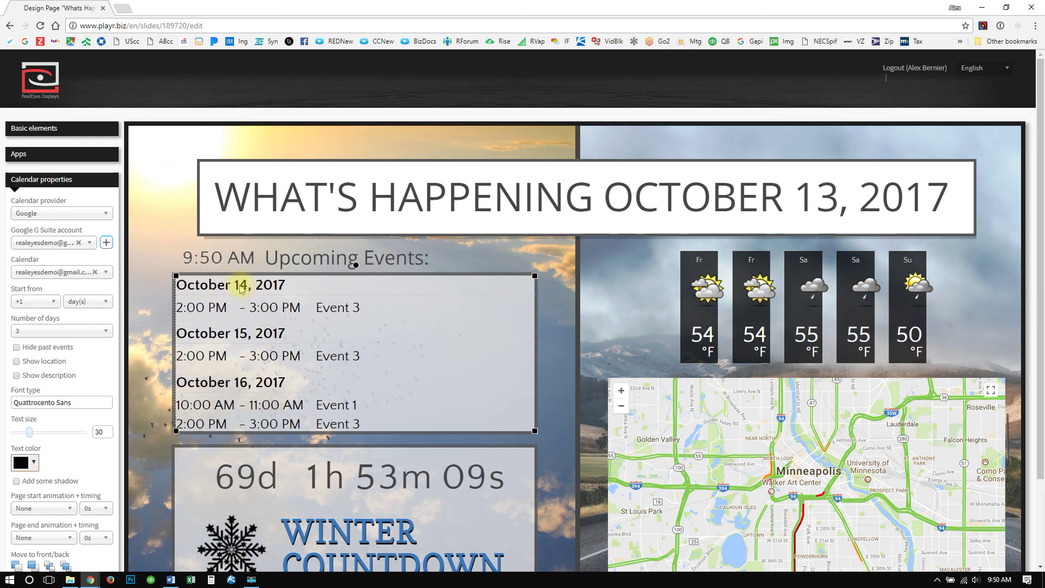
pyautogui.click(30, 301)
pyautogui.click(33, 315)
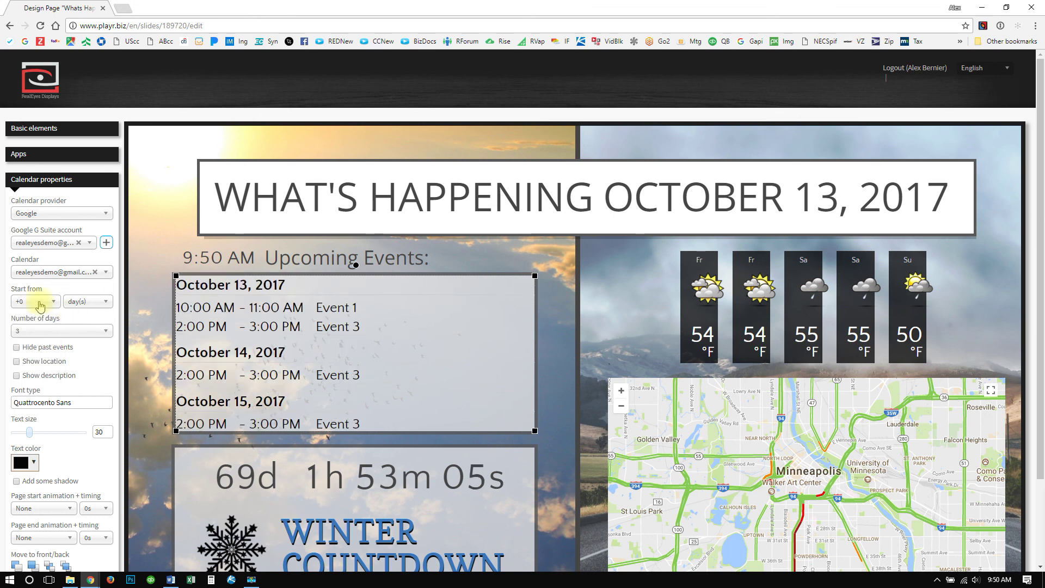
pyautogui.click(100, 302)
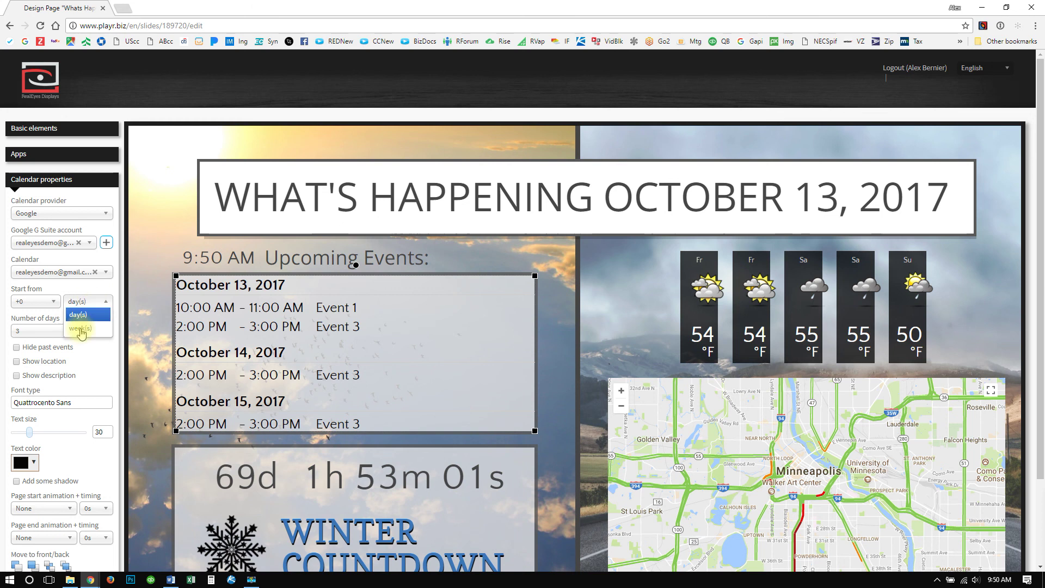
pyautogui.click(78, 315)
pyautogui.click(63, 332)
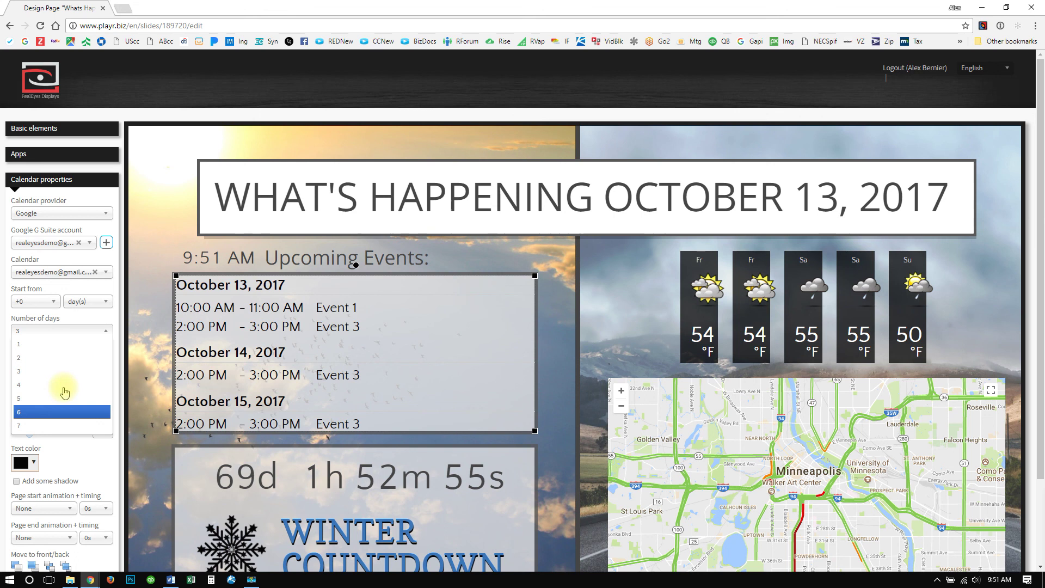
pyautogui.click(114, 315)
pyautogui.scroll(-2, 150, 318)
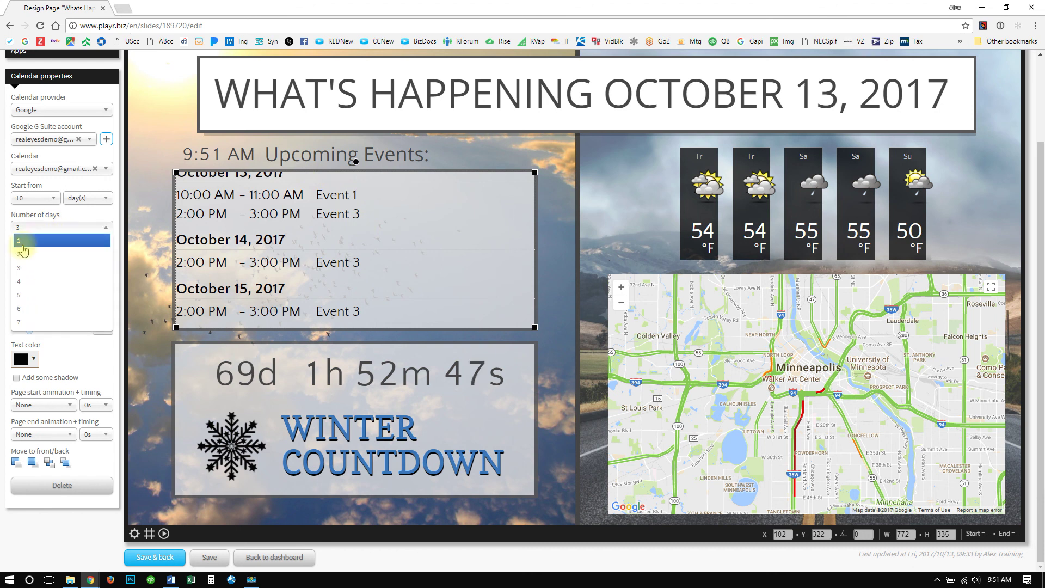
pyautogui.click(39, 242)
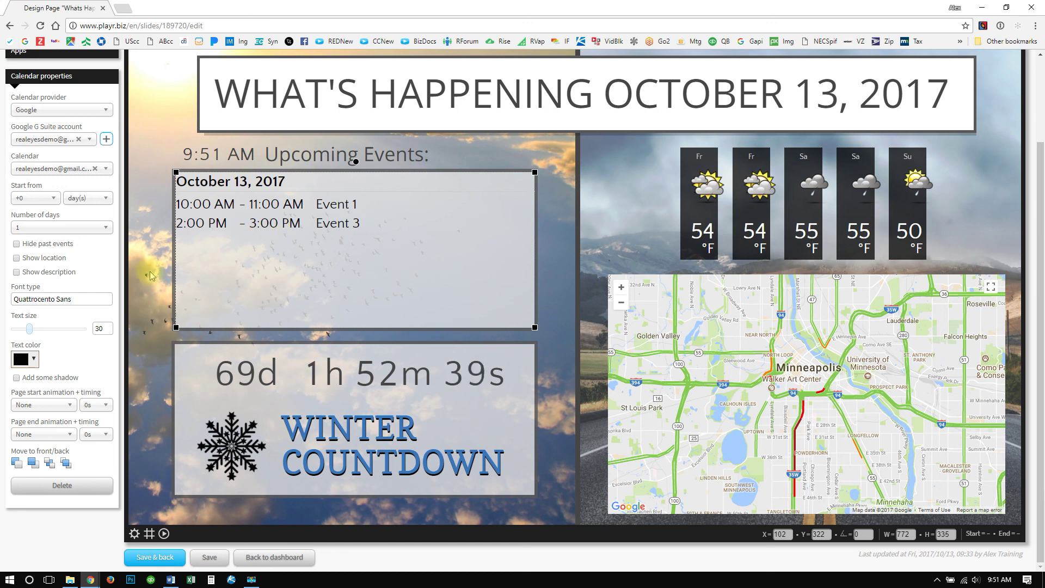
pyautogui.click(71, 227)
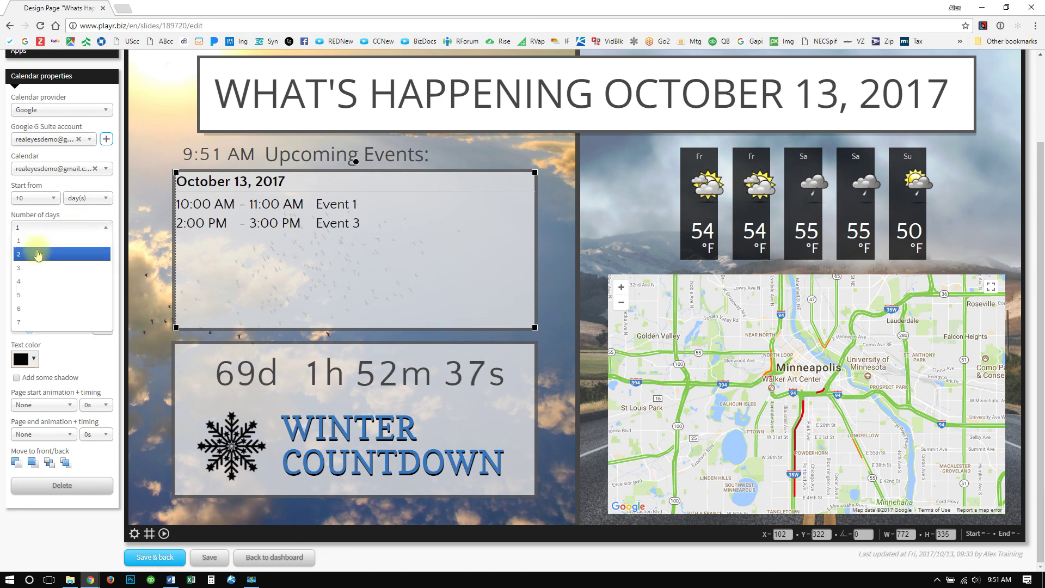
pyautogui.click(36, 266)
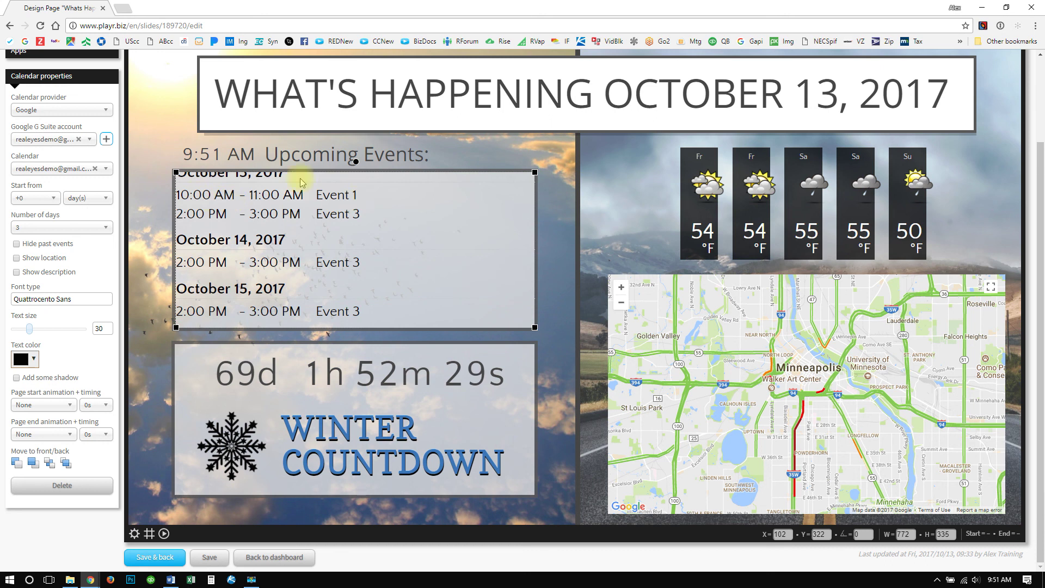
pyautogui.click(17, 244)
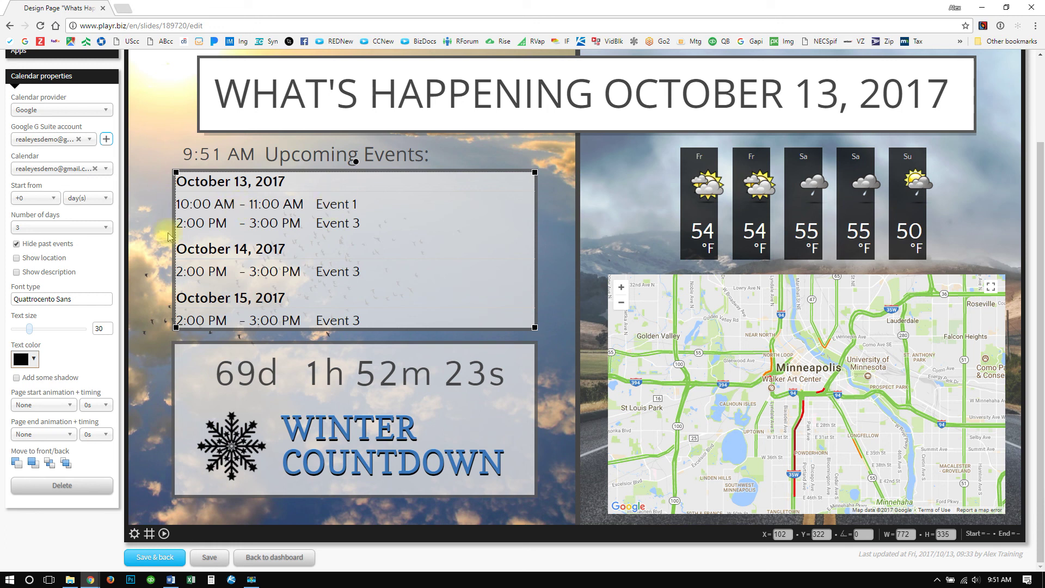
pyautogui.click(16, 245)
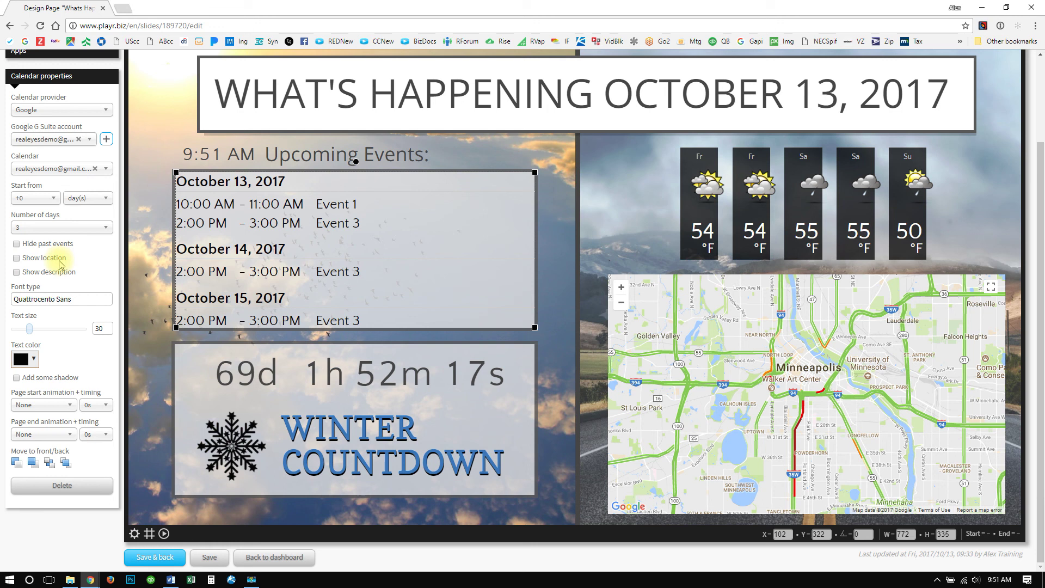
pyautogui.click(18, 259)
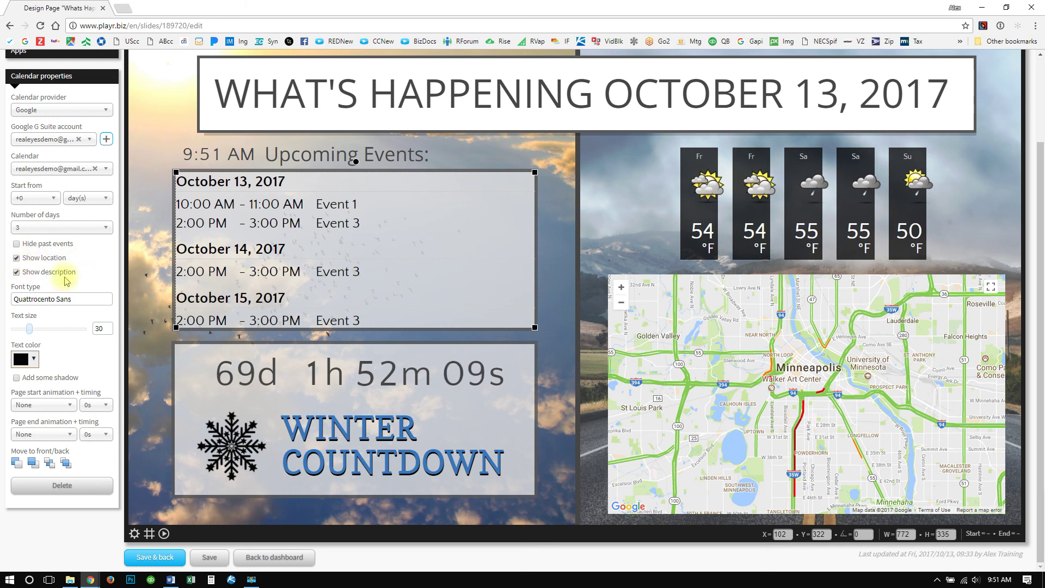
pyautogui.click(16, 259)
pyautogui.click(16, 272)
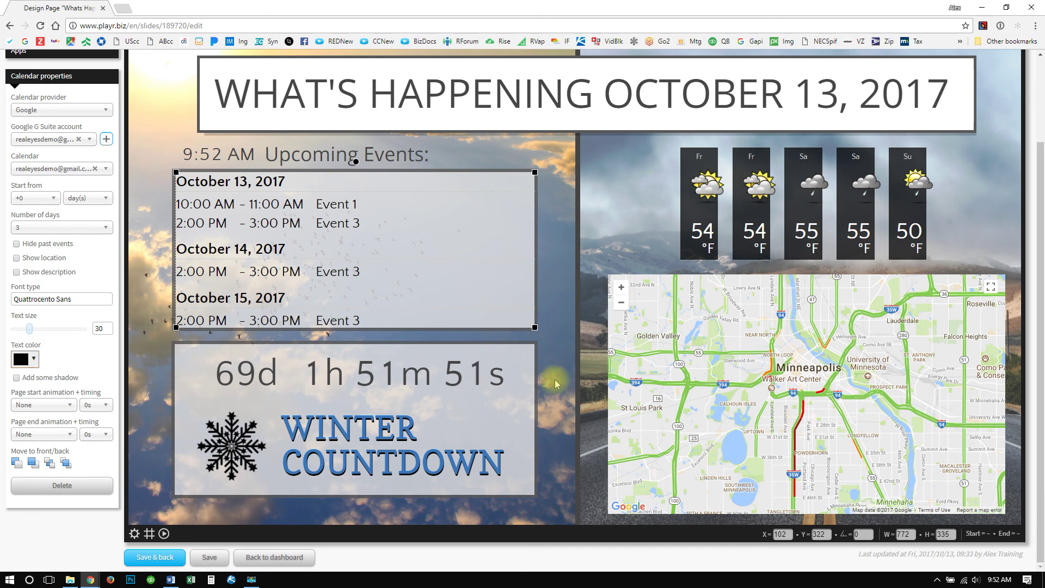
pyautogui.click(504, 342)
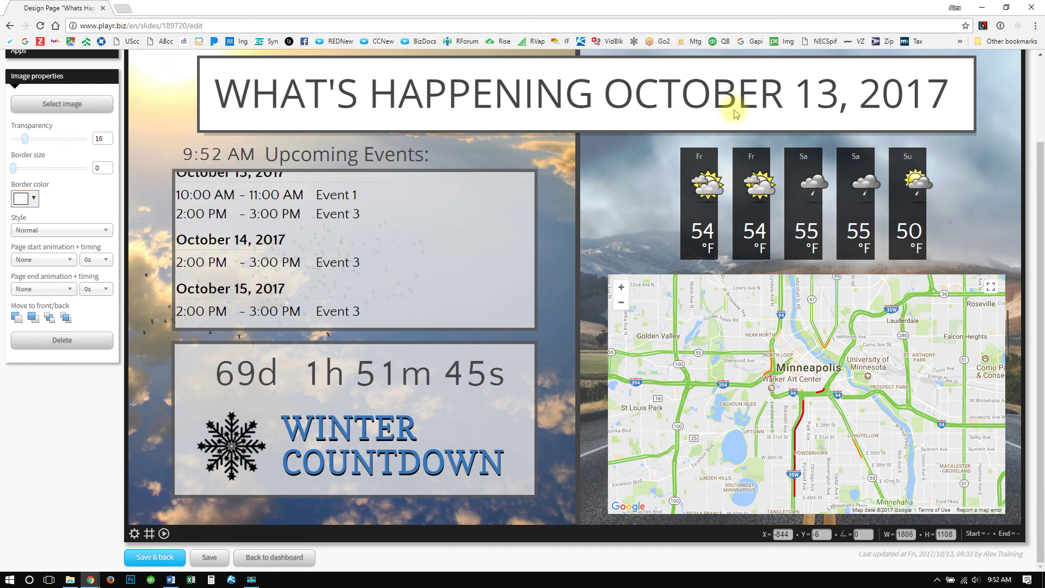
# Expand the Apps section in the left sidebar to show the available slide apps.
pyautogui.scroll(1, 478, 303)
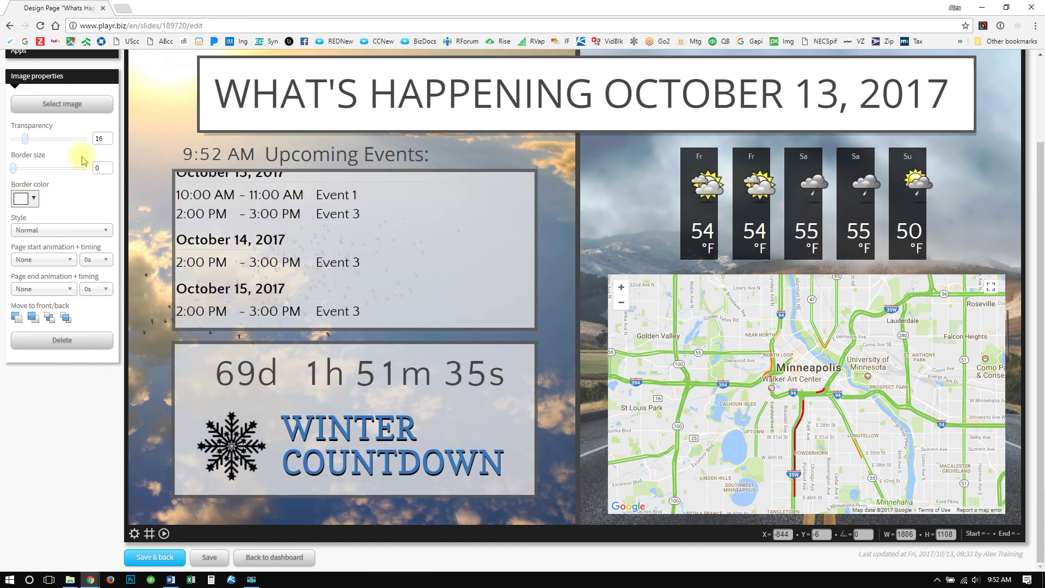
pyautogui.click(81, 51)
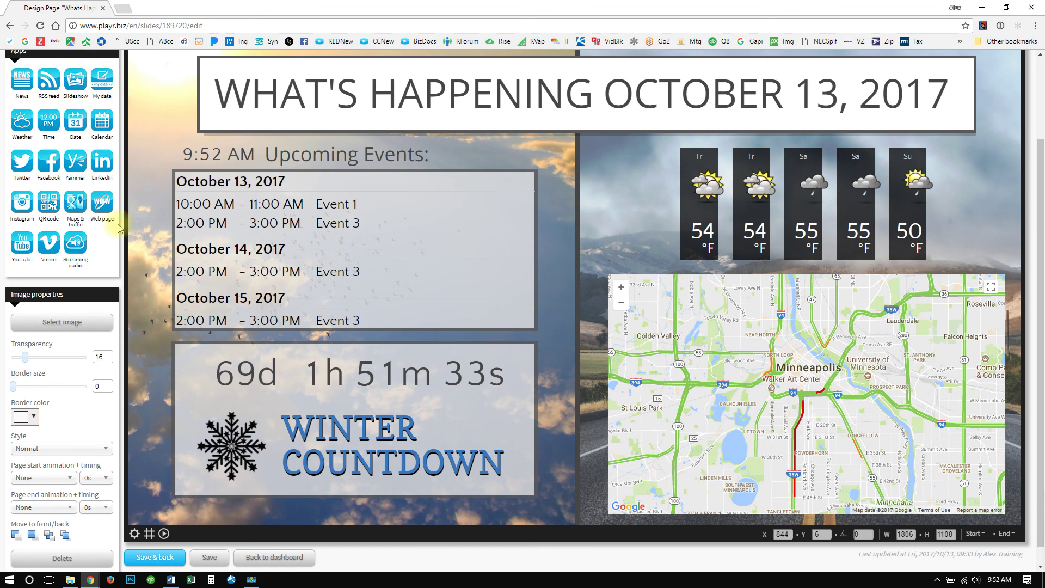